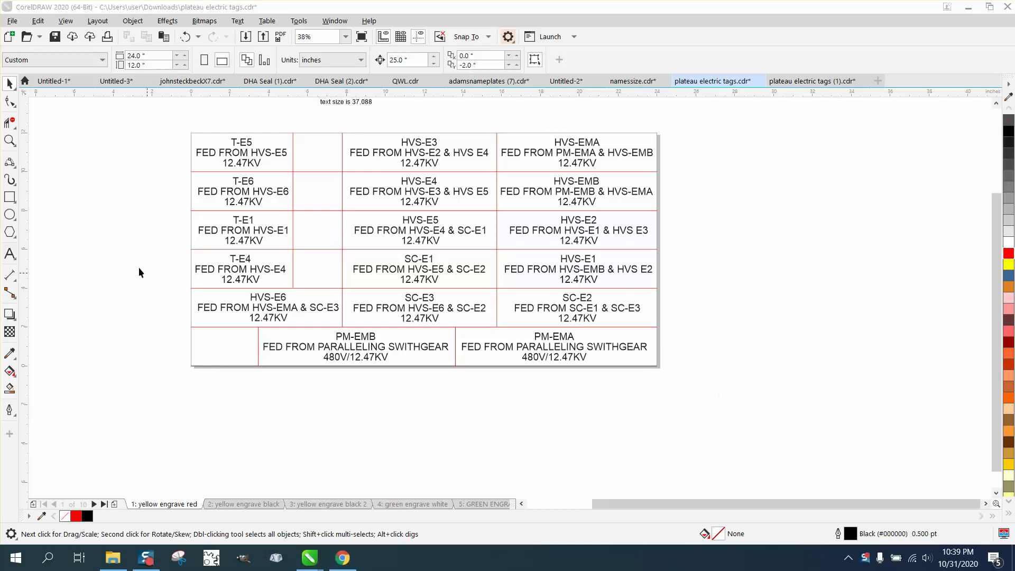
# Zoom in on the table, try moving the vertical red divider right, then undo it
pyautogui.press('z')
pyautogui.moveTo(156, 129); pyautogui.dragTo(669, 343)
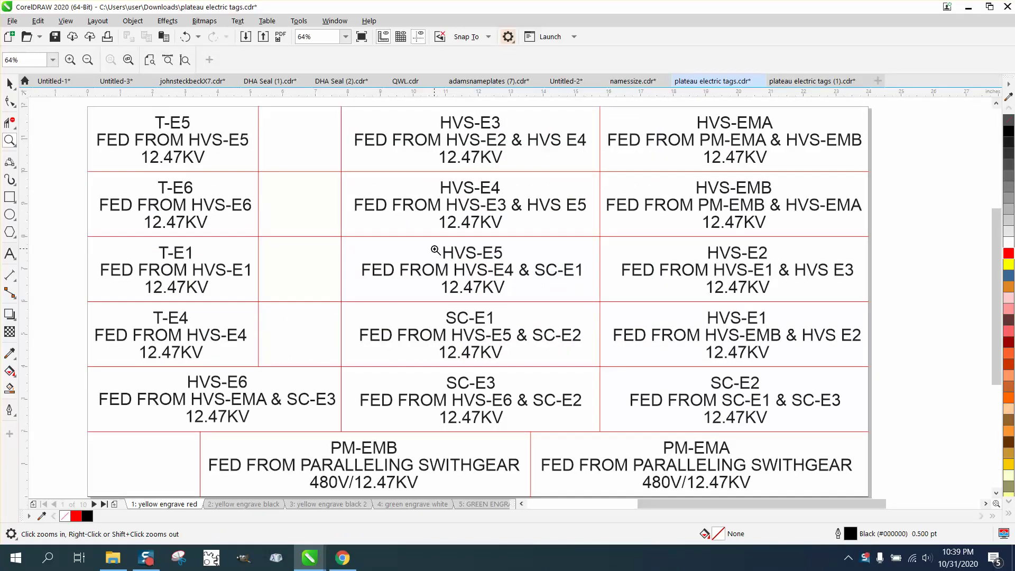
pyautogui.rightClick(431, 249)
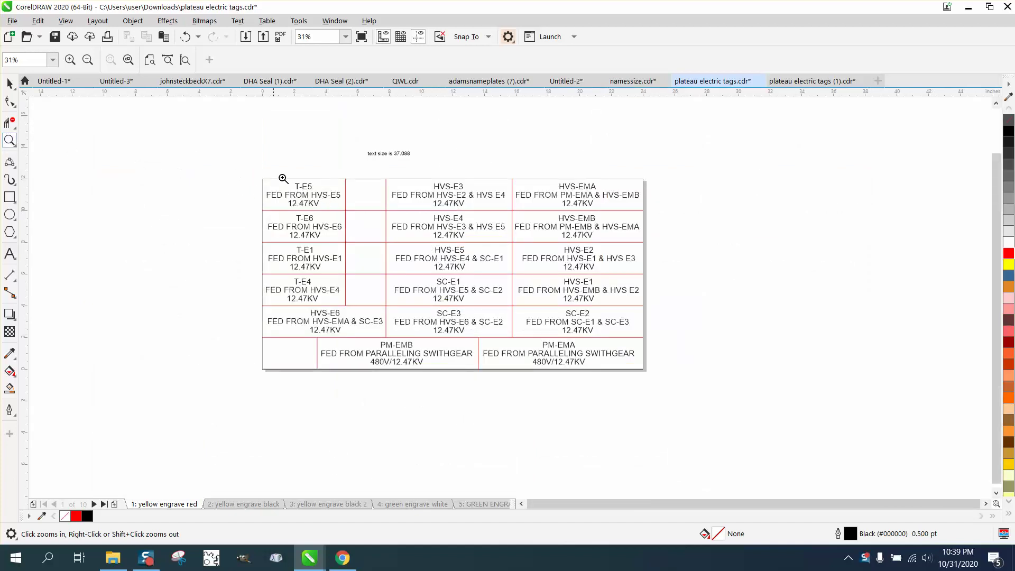
pyautogui.moveTo(267, 170); pyautogui.dragTo(708, 394)
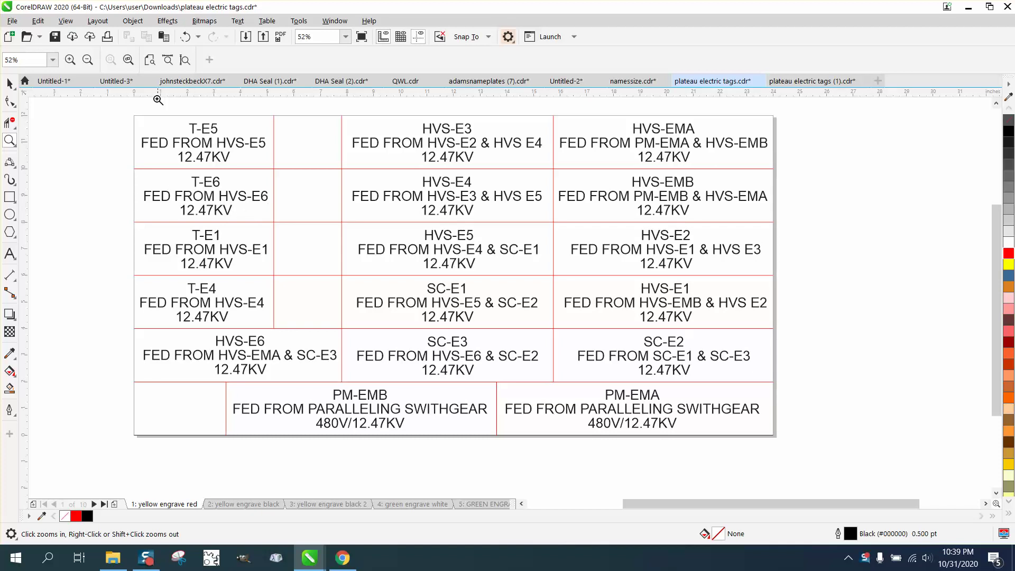
pyautogui.click(13, 83)
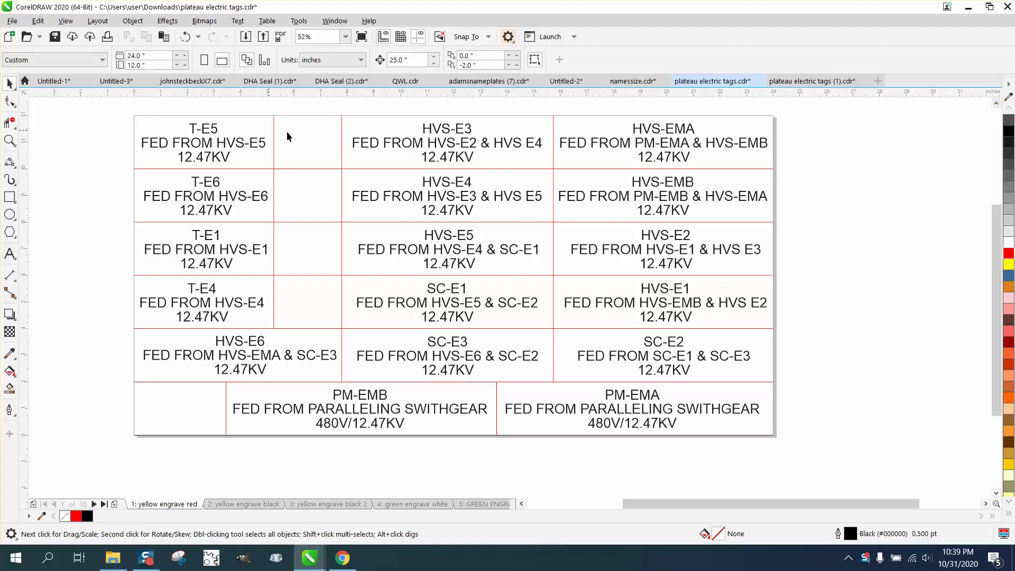
pyautogui.moveTo(273, 139); pyautogui.dragTo(295, 135)
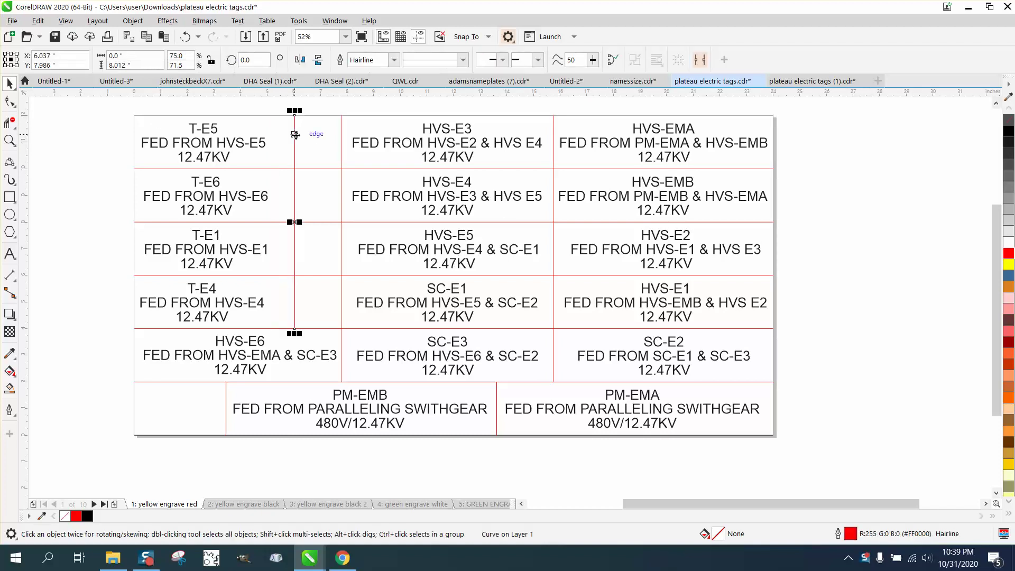
pyautogui.hotkey('ctrl', 'z')
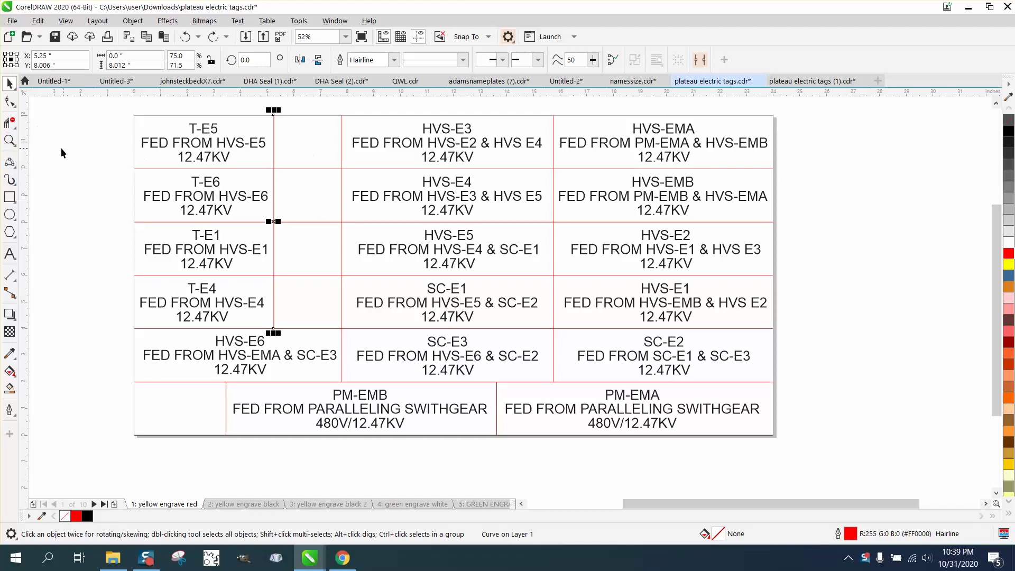
# Remove the empty column's short horizontal dividers with Virtual Segment Delete, then clear the selection
pyautogui.click(10, 123)
pyautogui.moveTo(292, 159); pyautogui.dragTo(294, 300)
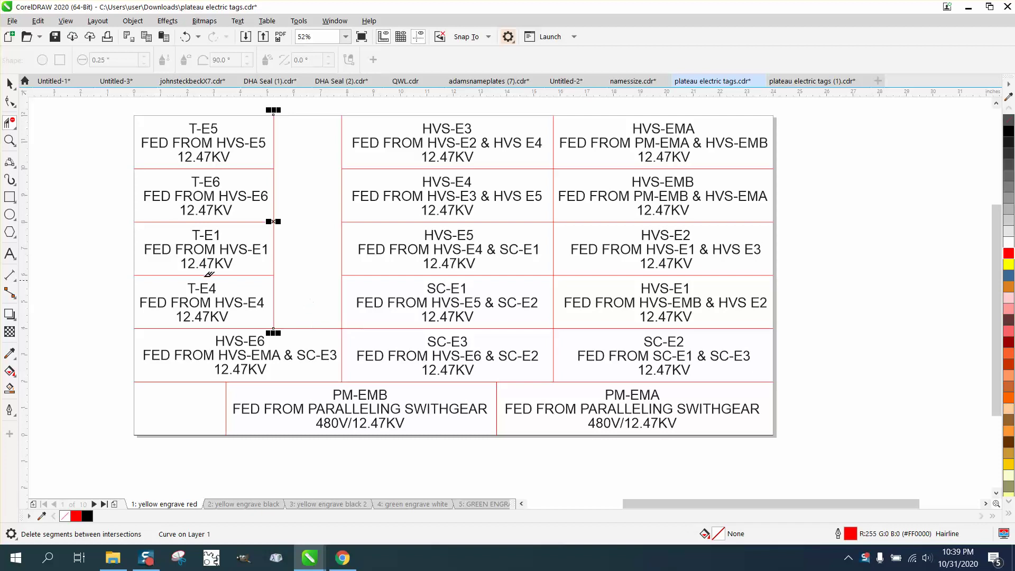
pyautogui.click(9, 83)
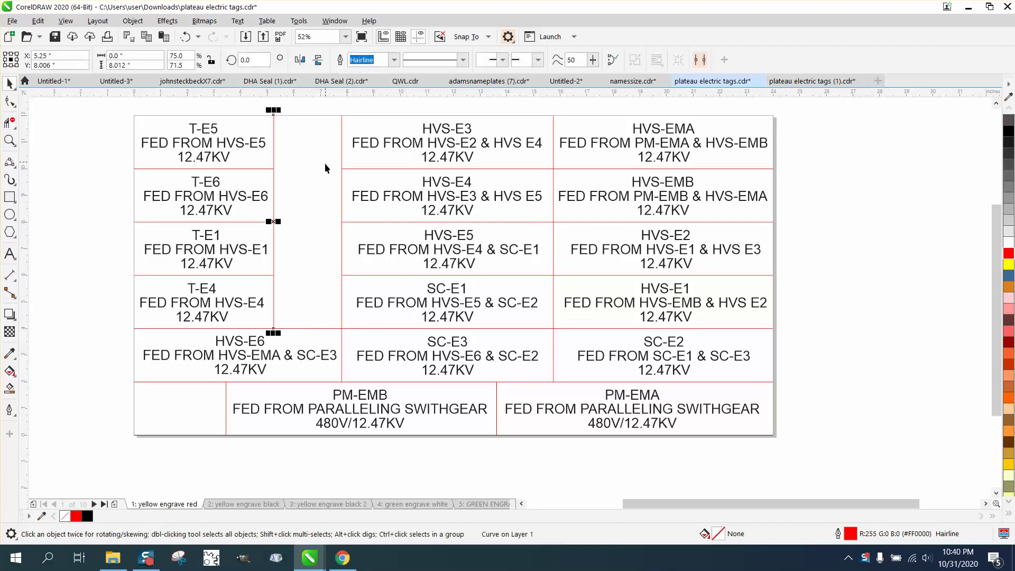
pyautogui.press('Escape')
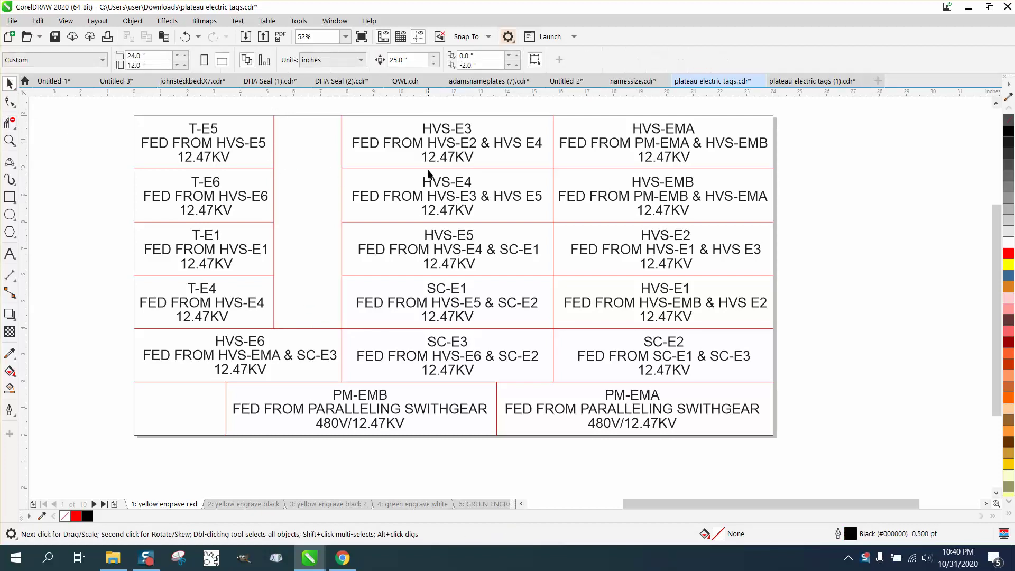
pyautogui.click(429, 170)
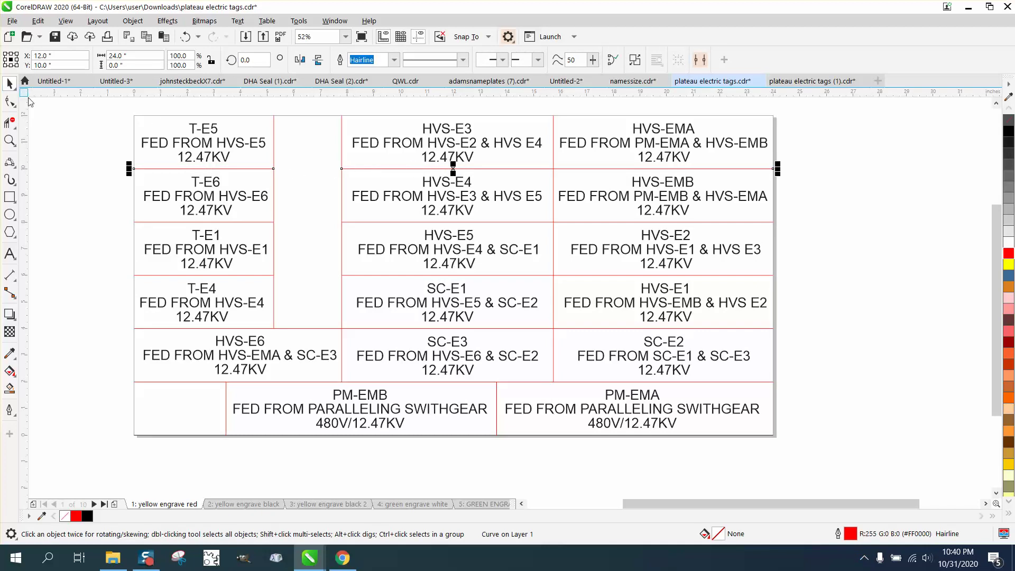
pyautogui.click(73, 127)
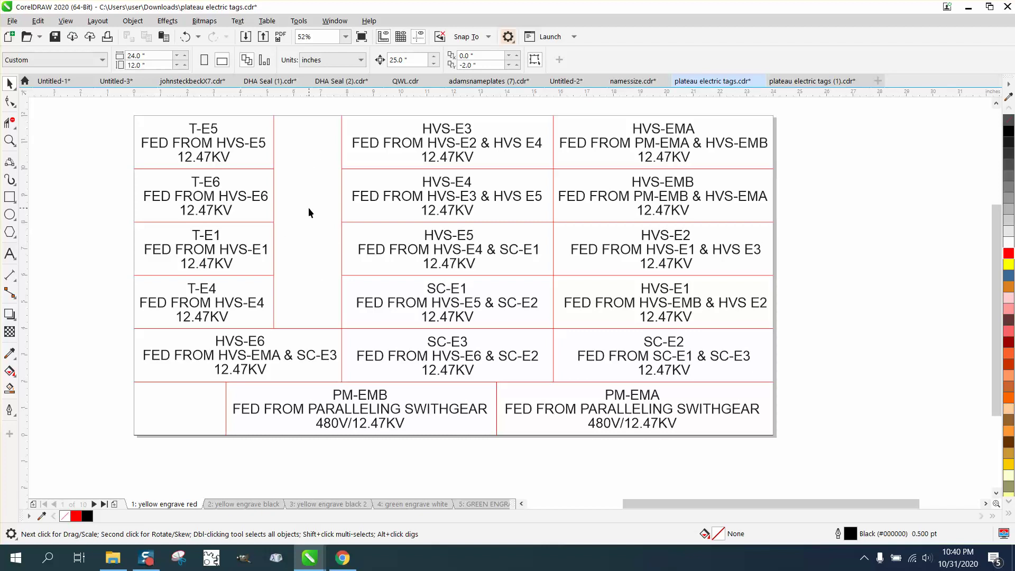
# Nudge the T-E5 nameplate text a few pixels right, then deselect it
pyautogui.click(10, 140)
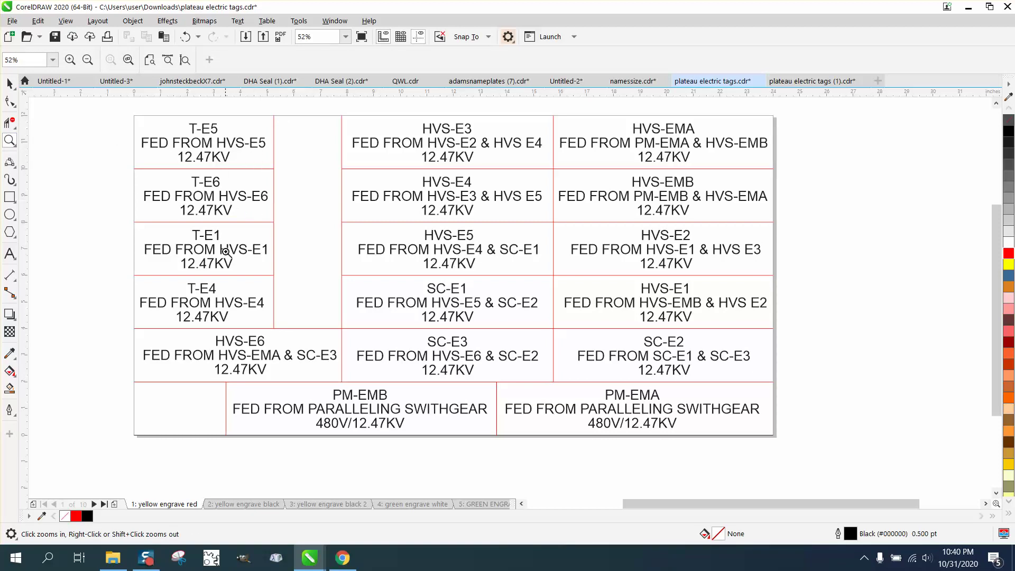
pyautogui.click(10, 83)
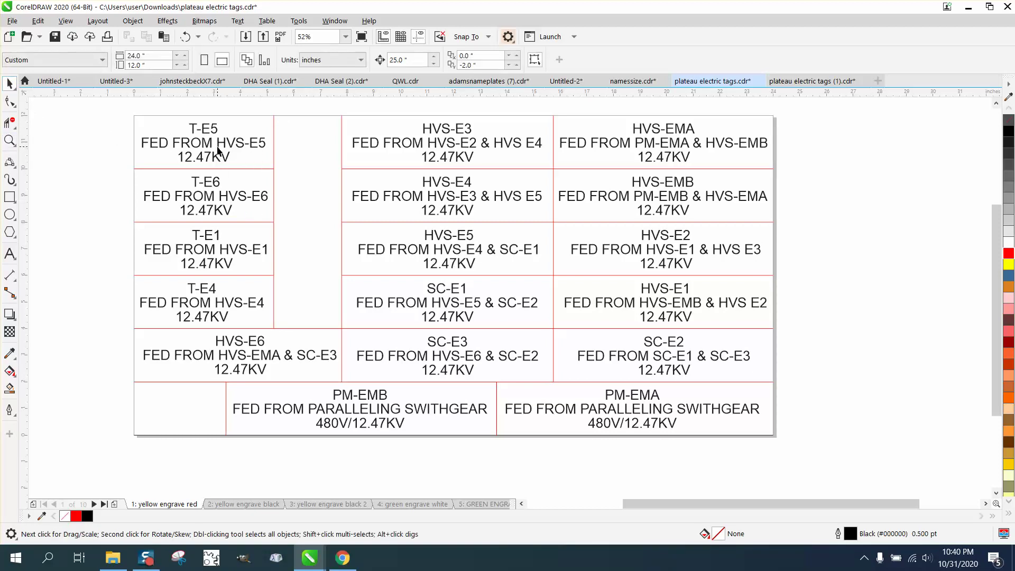
pyautogui.moveTo(217, 149); pyautogui.dragTo(221, 152)
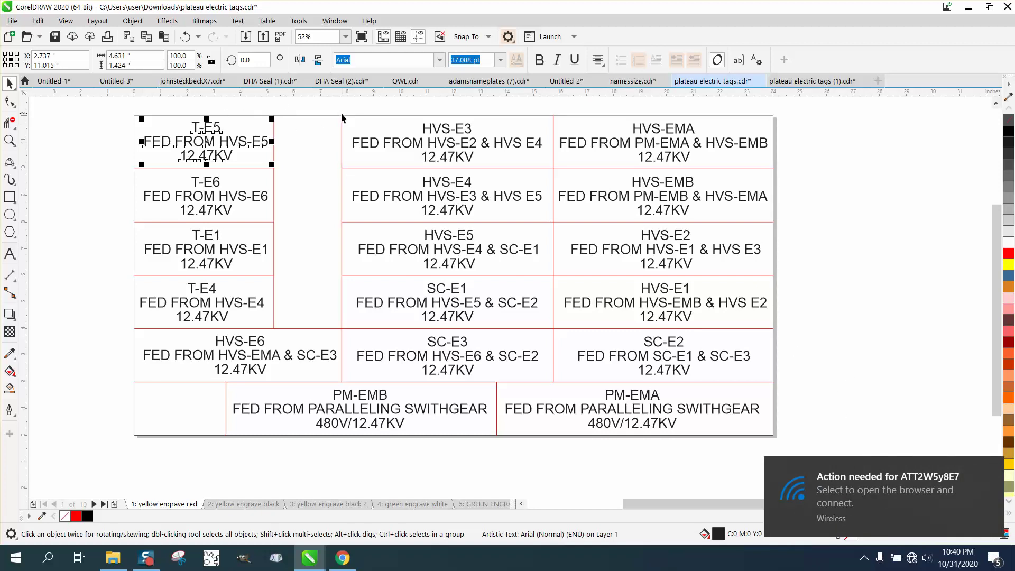
pyautogui.click(318, 106)
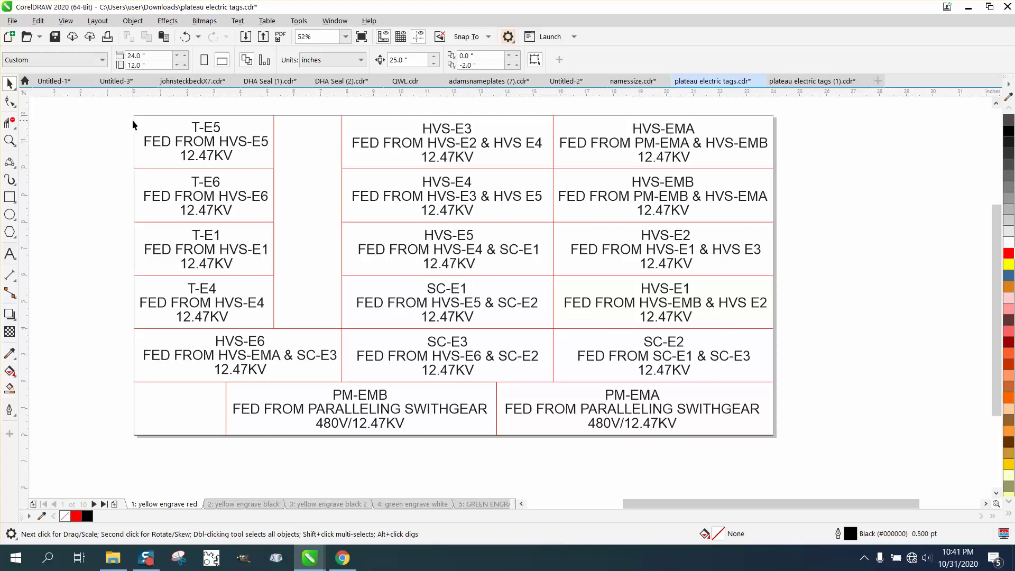
# Add a 24 x 12 inch page-frame rectangle with a red hairline outline
pyautogui.doubleClick(10, 198)
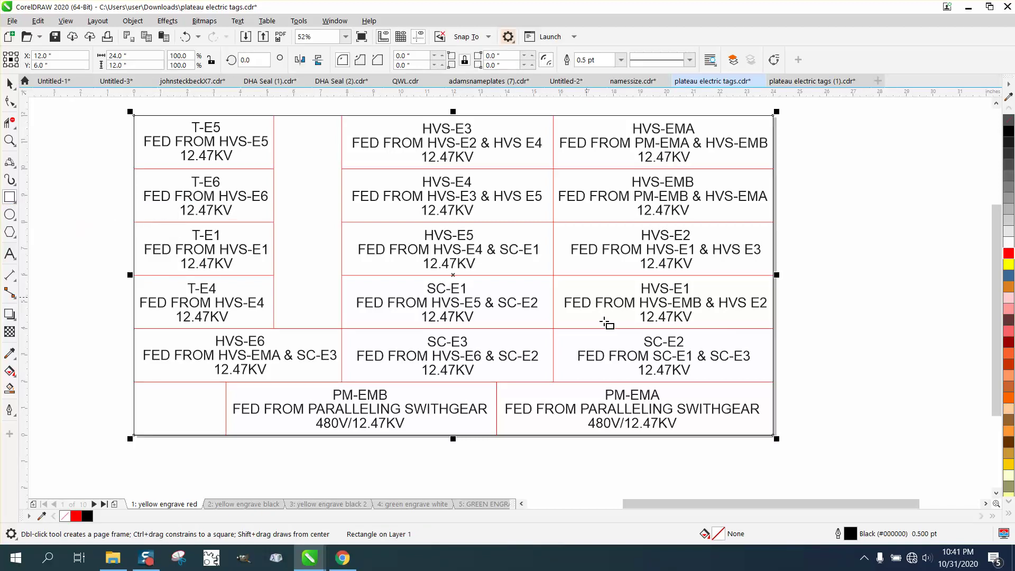
pyautogui.doubleClick(851, 535)
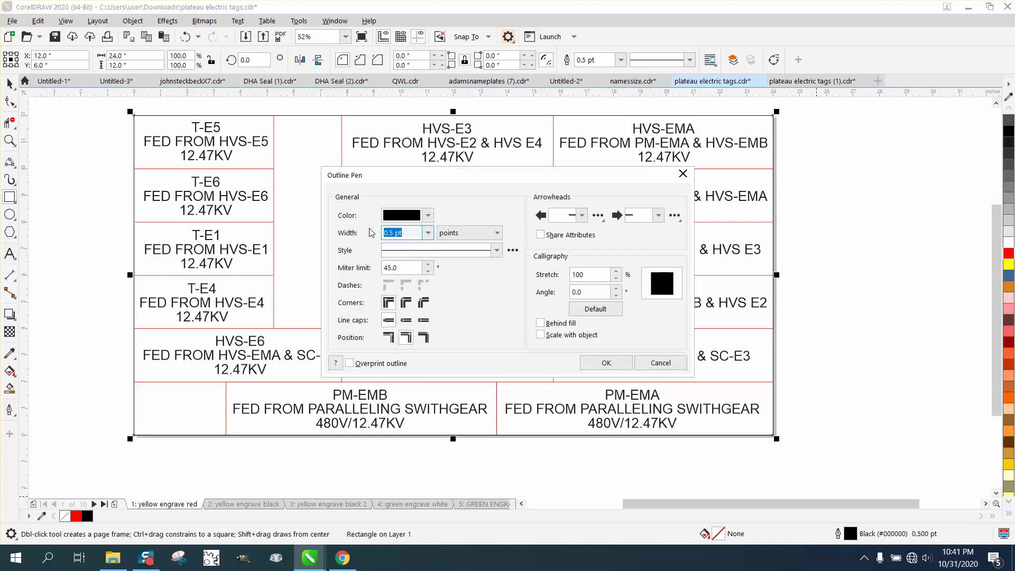
pyautogui.click(427, 232)
pyautogui.click(418, 239)
pyautogui.click(428, 216)
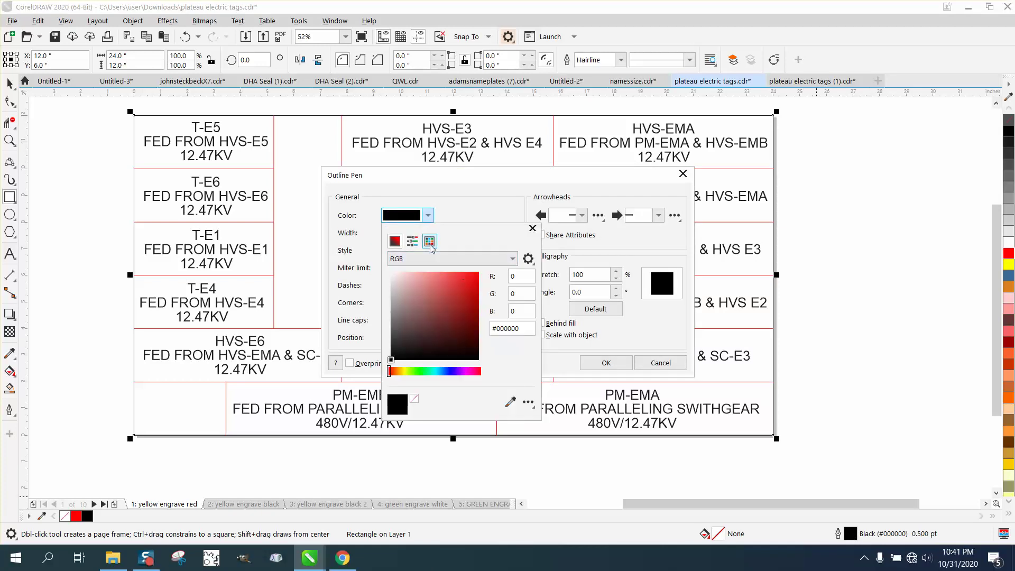
pyautogui.click(430, 241)
pyautogui.click(445, 292)
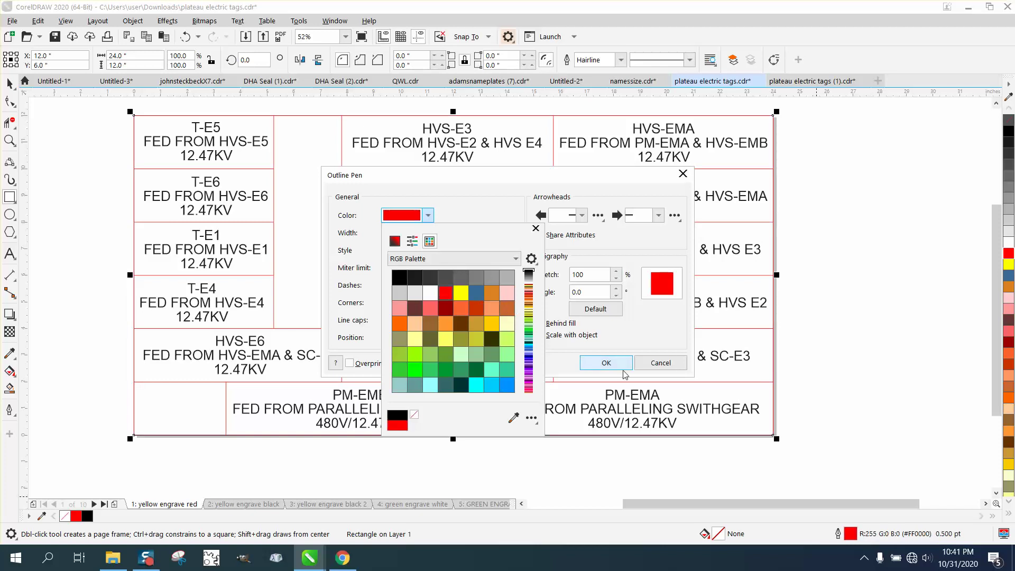
pyautogui.click(608, 364)
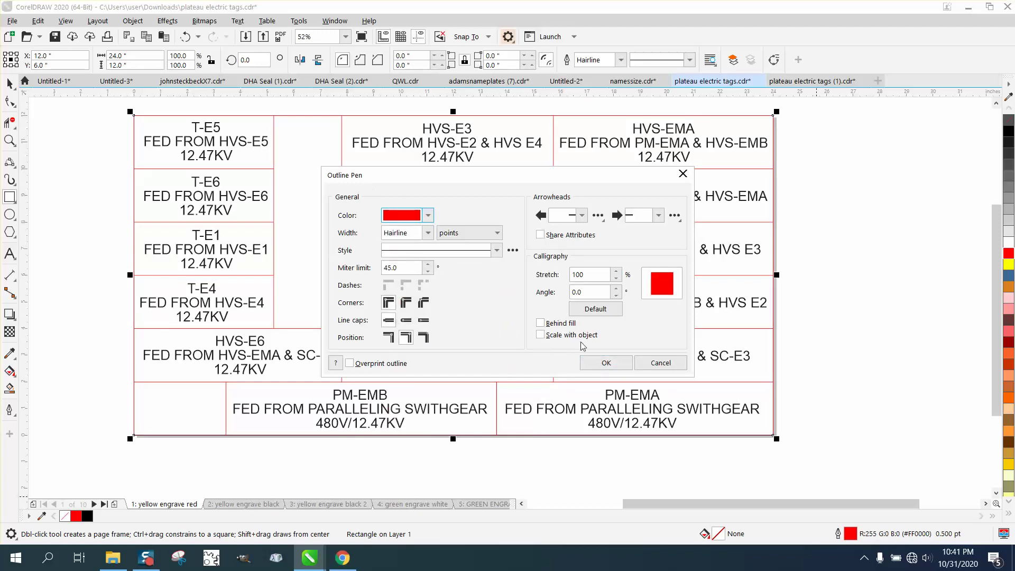
pyautogui.click(606, 364)
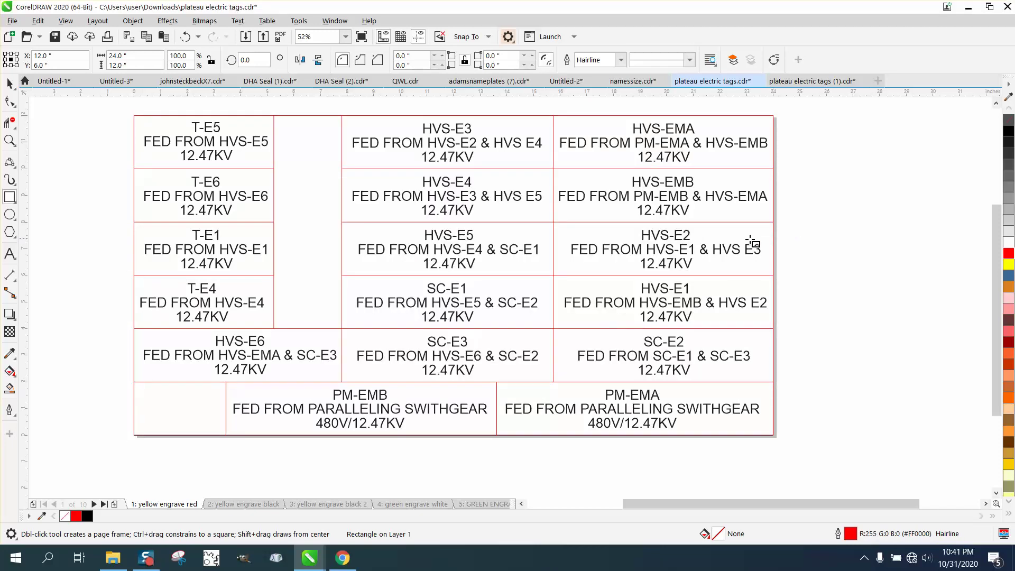
pyautogui.click(10, 84)
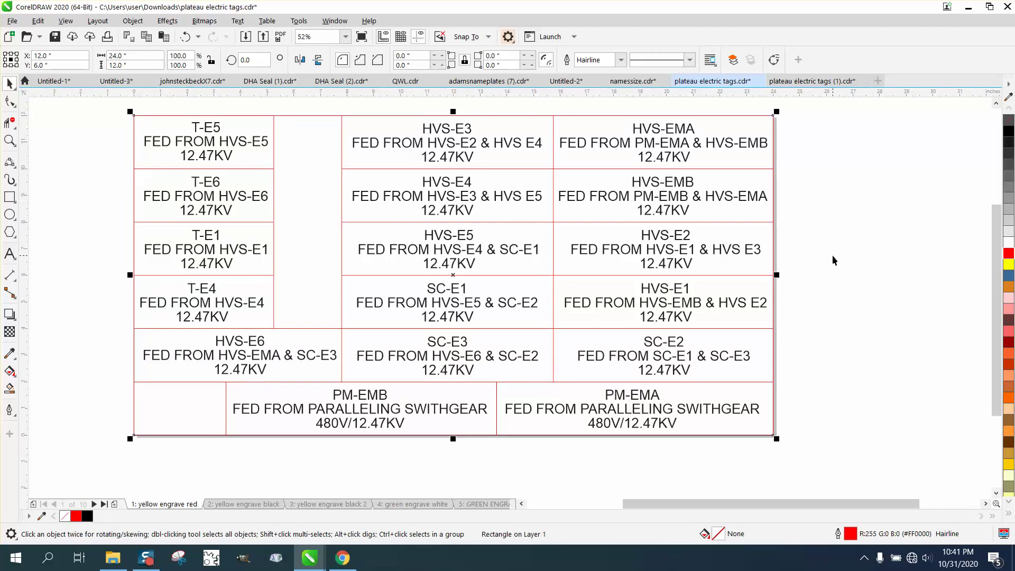
# With nothing selected, set the vertical duplicate offset to 0
pyautogui.scroll(-2, 832, 254)
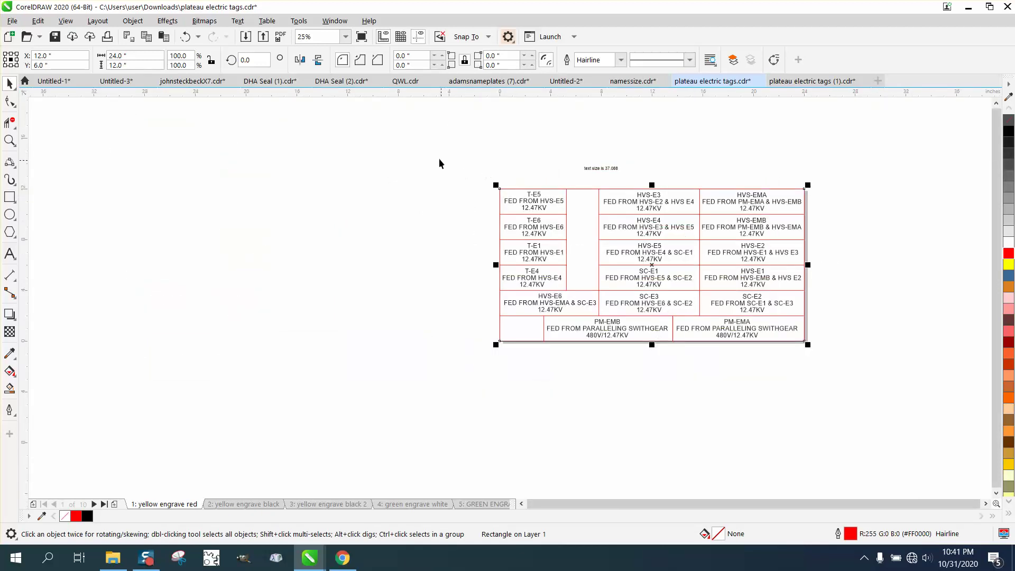
pyautogui.click(439, 135)
pyautogui.click(407, 60)
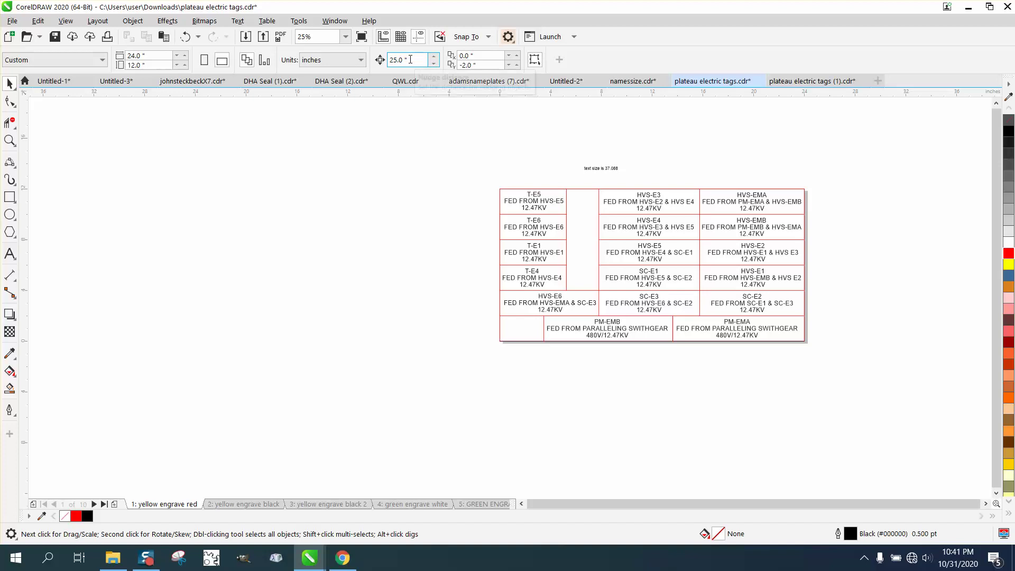
pyautogui.press('Tab')
pyautogui.press('Tab')
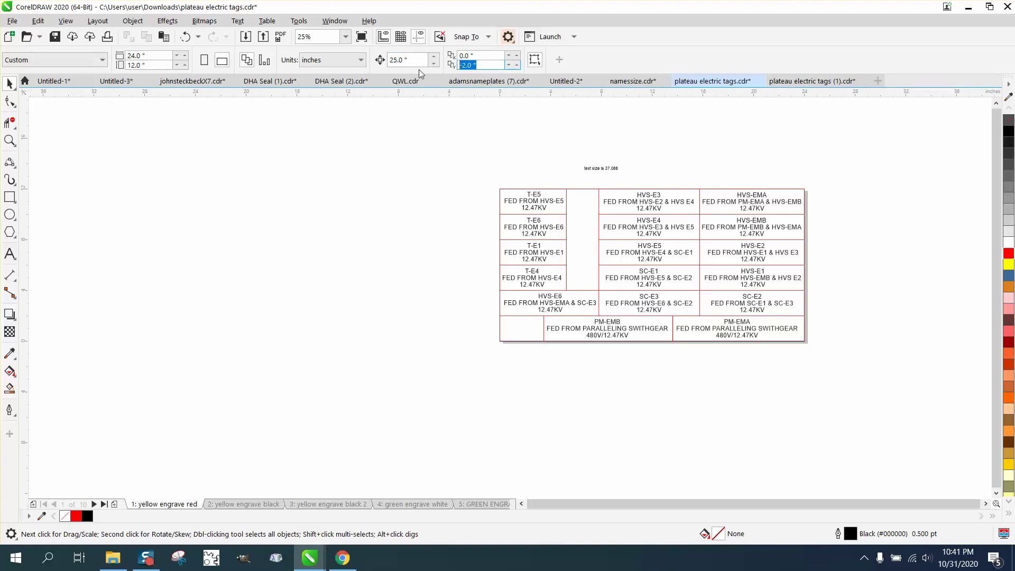
pyautogui.write('0')
# Select all text objects and nudge them 25 inches left, off the table
pyautogui.click(39, 22)
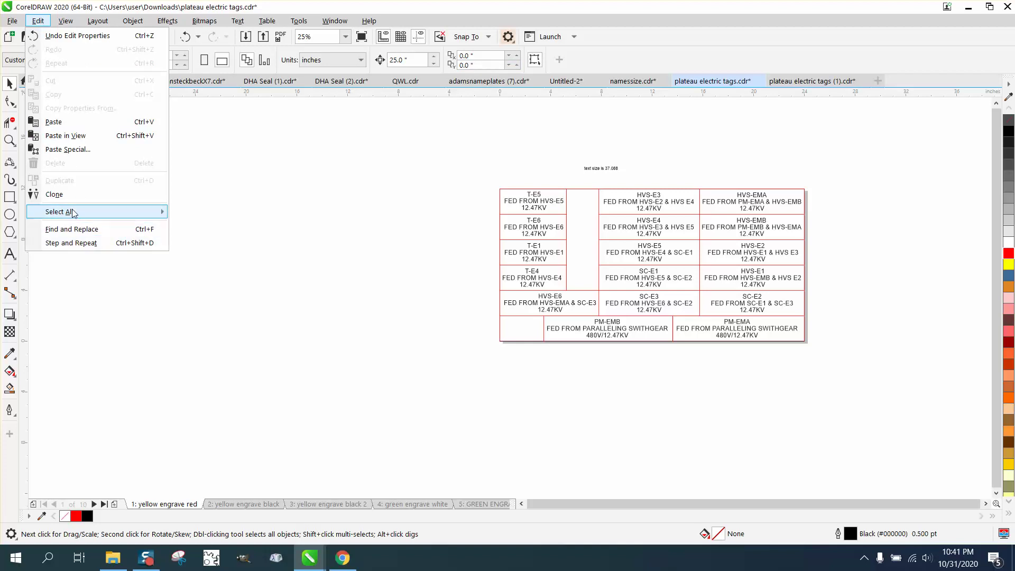
pyautogui.moveTo(72, 213)
pyautogui.click(193, 227)
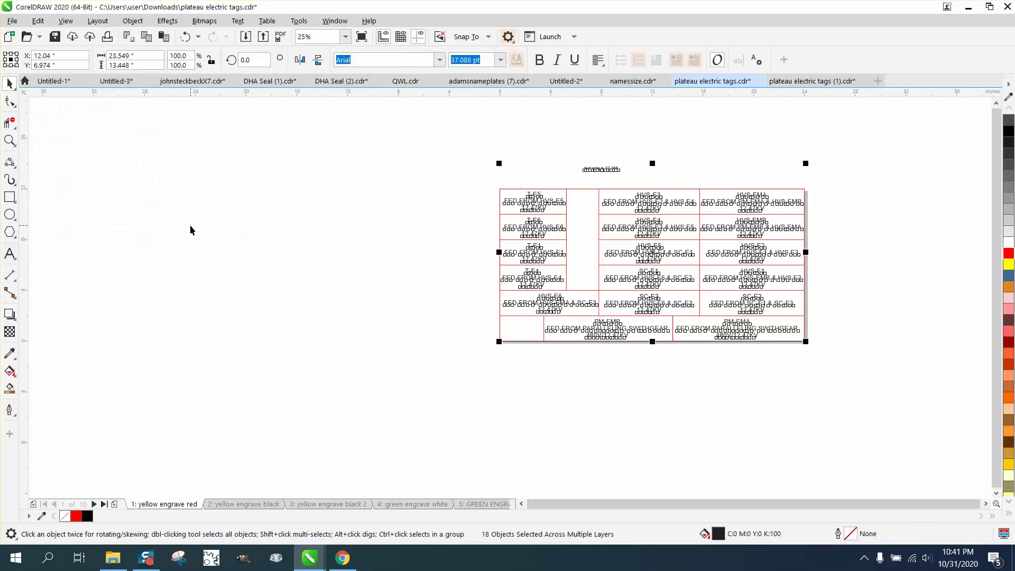
pyautogui.press('Left')
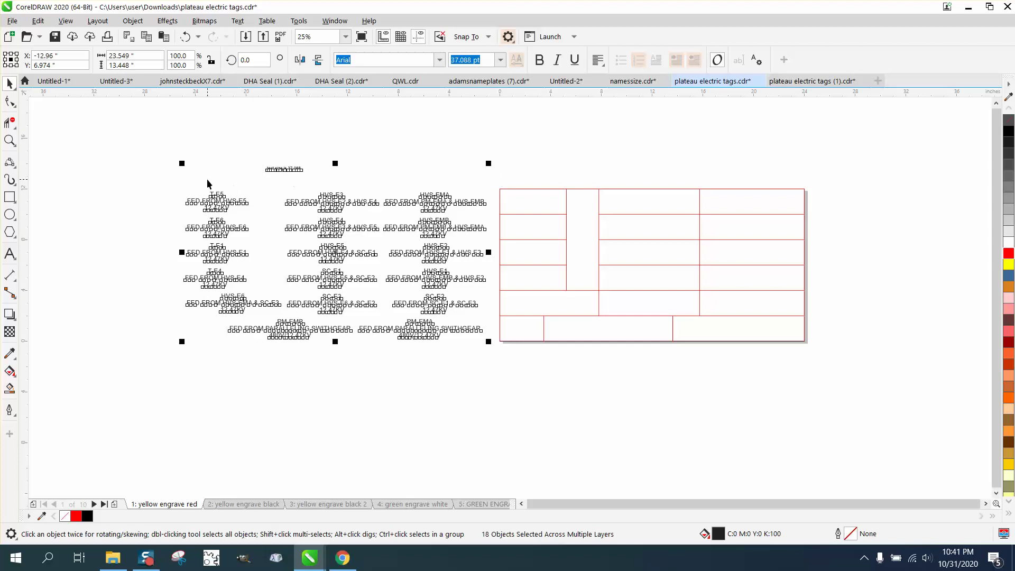
# Set Smart Fill to No Fill with a black hairline outline
pyautogui.click(9, 389)
pyautogui.click(104, 62)
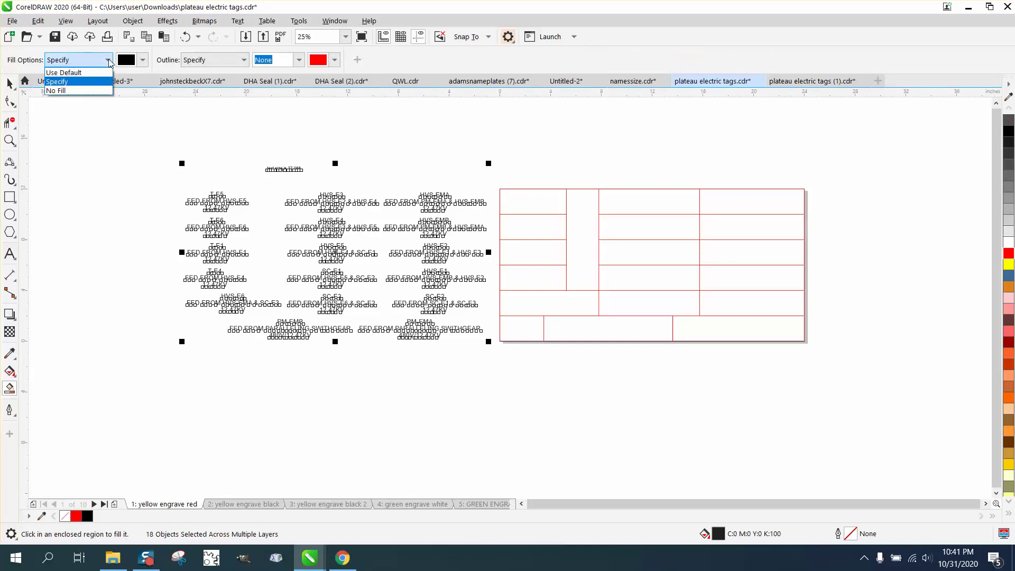
pyautogui.click(76, 89)
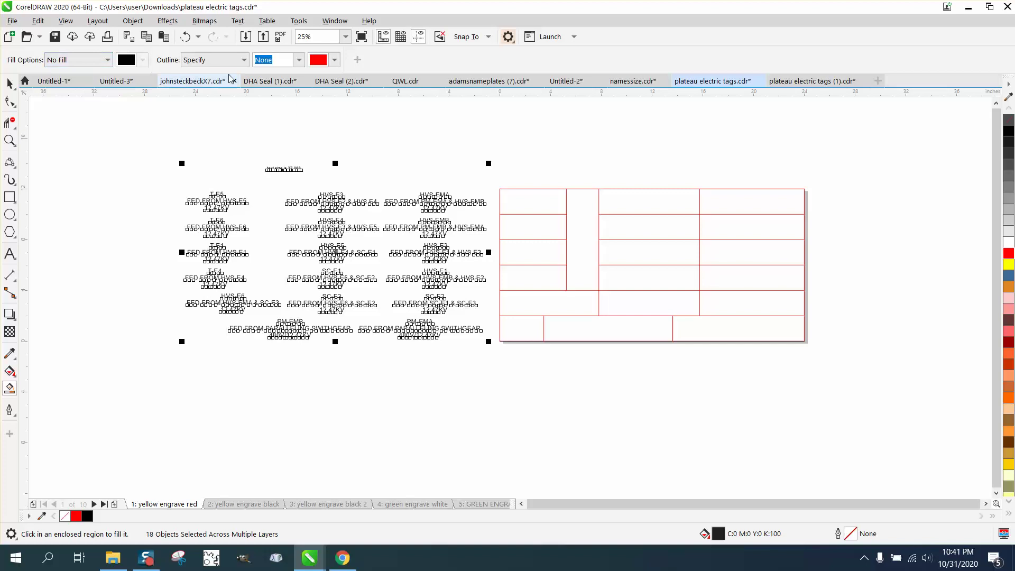
pyautogui.click(298, 61)
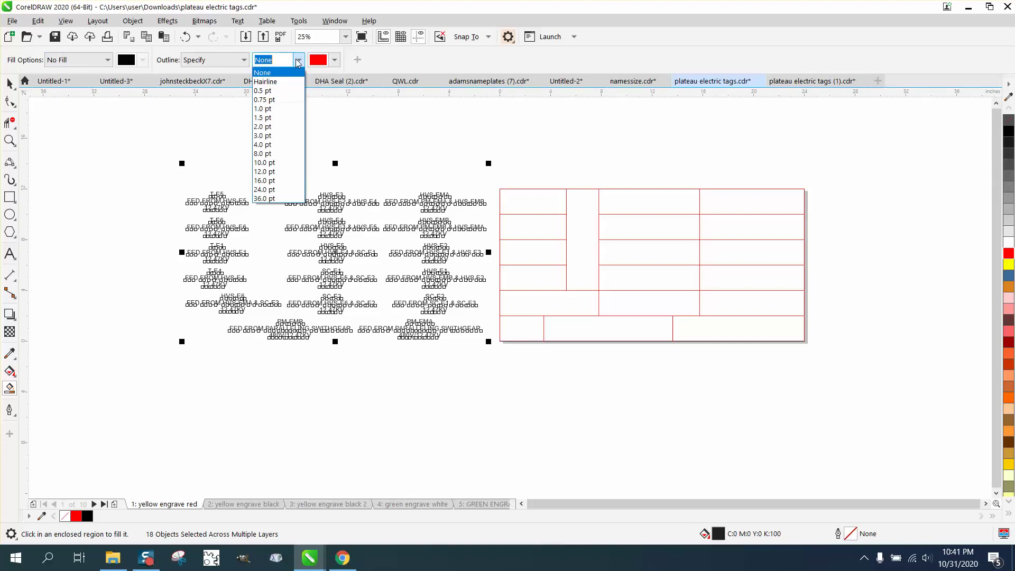
pyautogui.click(265, 82)
pyautogui.click(336, 61)
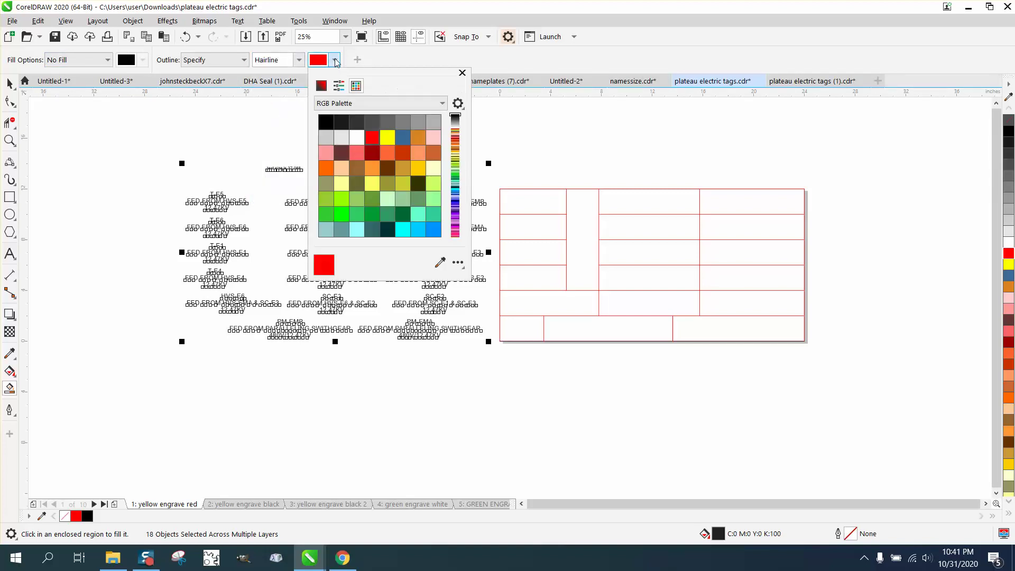
pyautogui.click(326, 122)
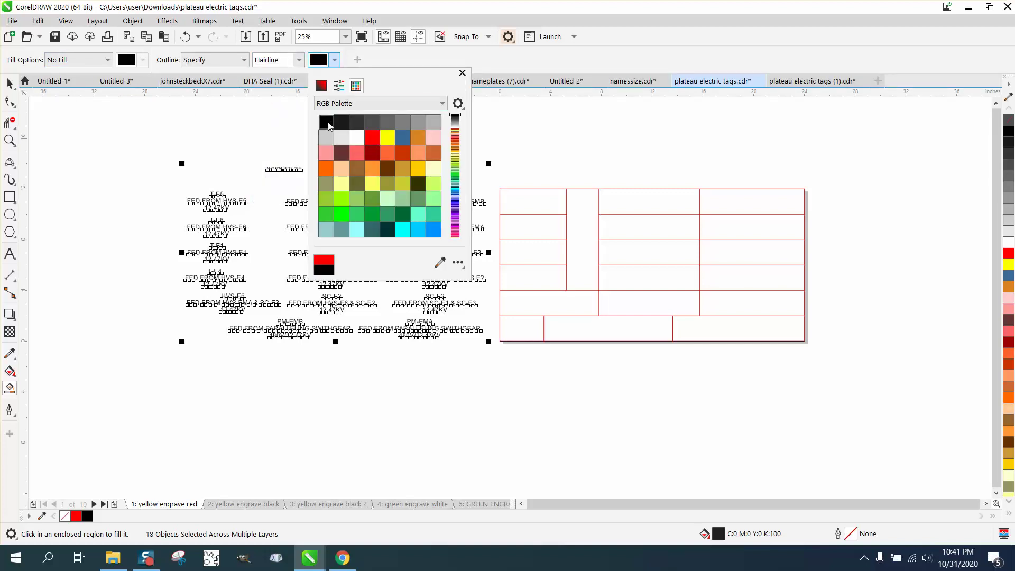
pyautogui.click(486, 129)
# Smart Fill the left-column cells, deleting the extra bottom-left shape
pyautogui.click(538, 197)
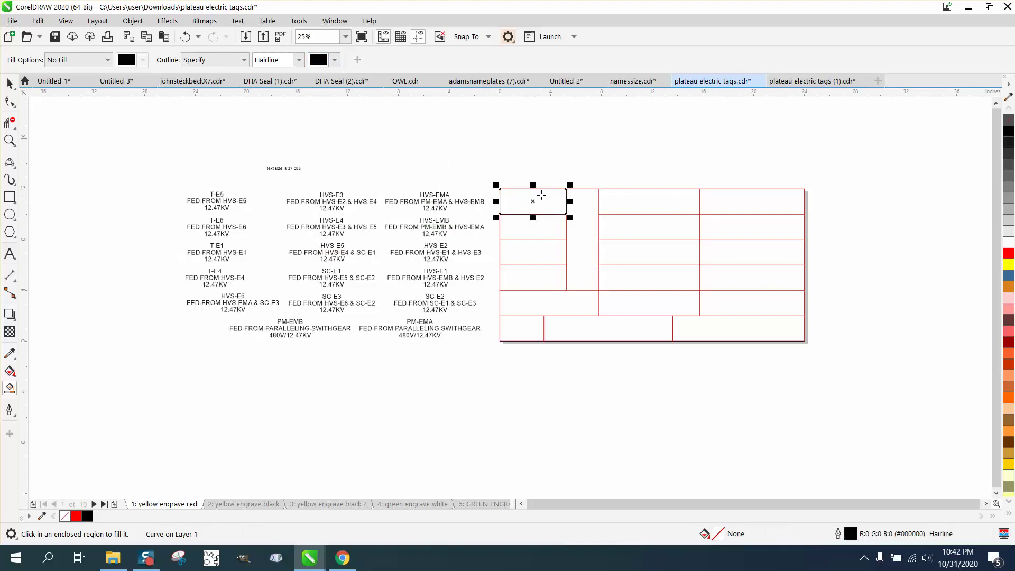
pyautogui.click(542, 224)
pyautogui.click(543, 253)
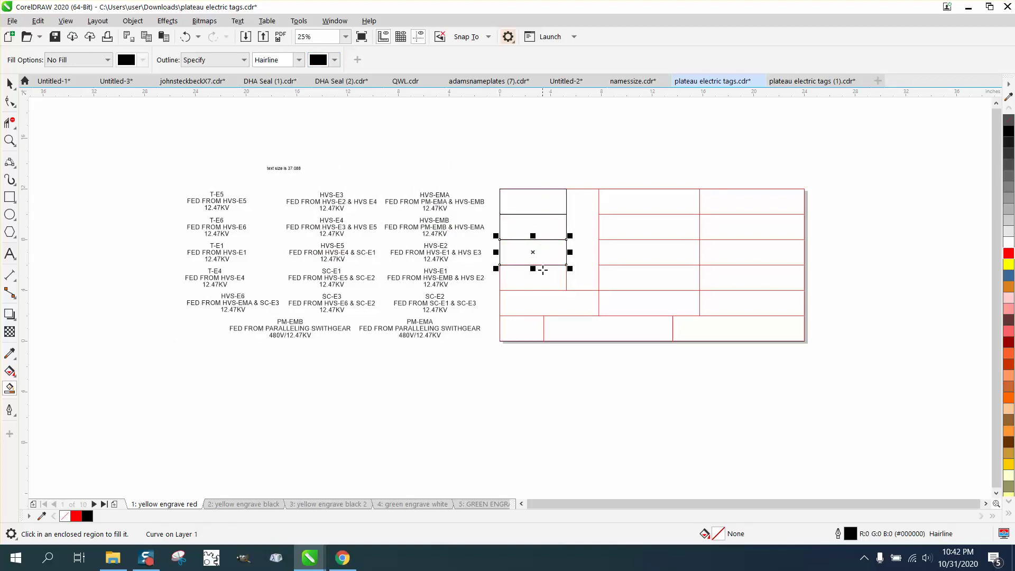
pyautogui.click(542, 279)
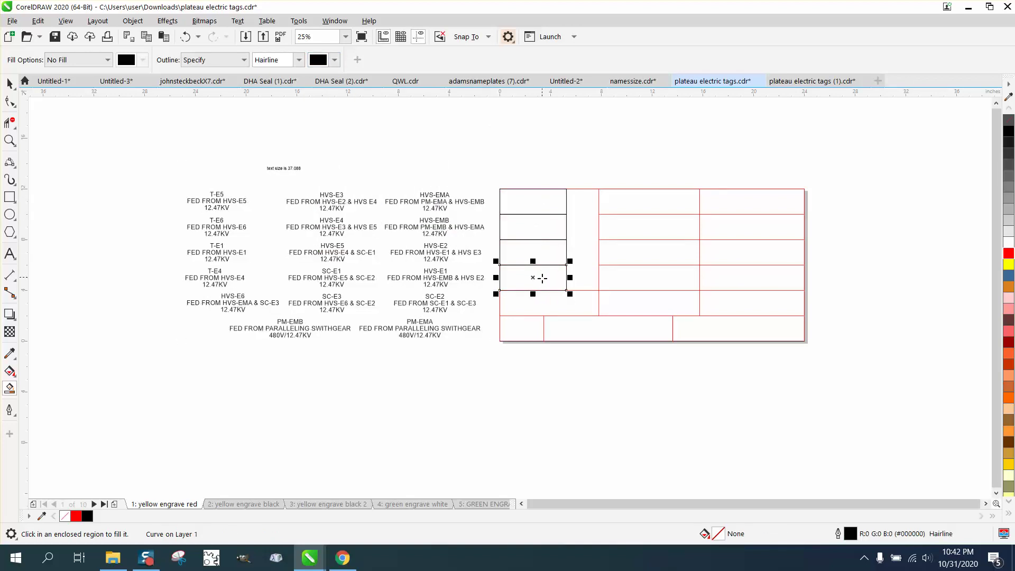
pyautogui.click(535, 322)
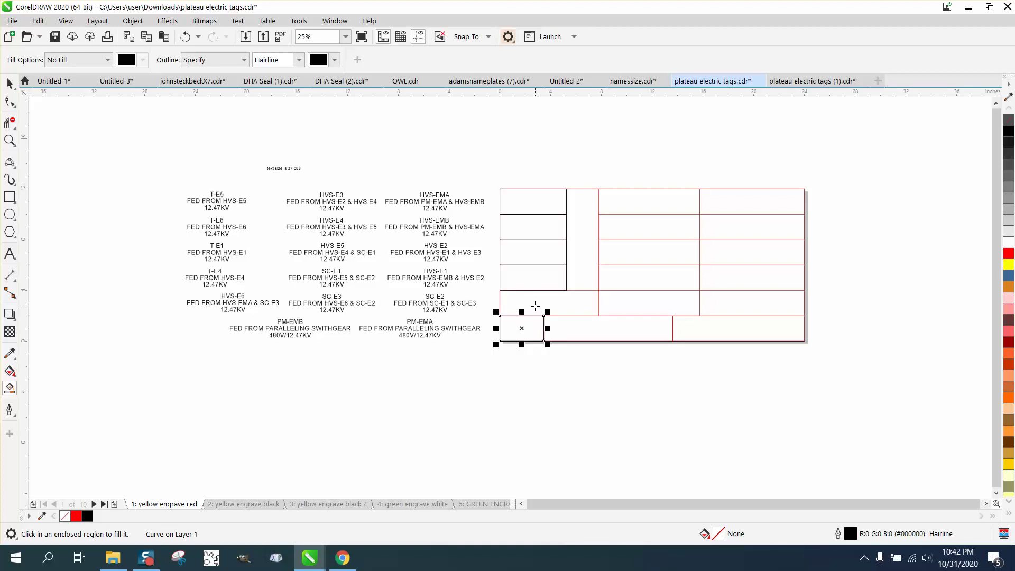
pyautogui.press('Delete')
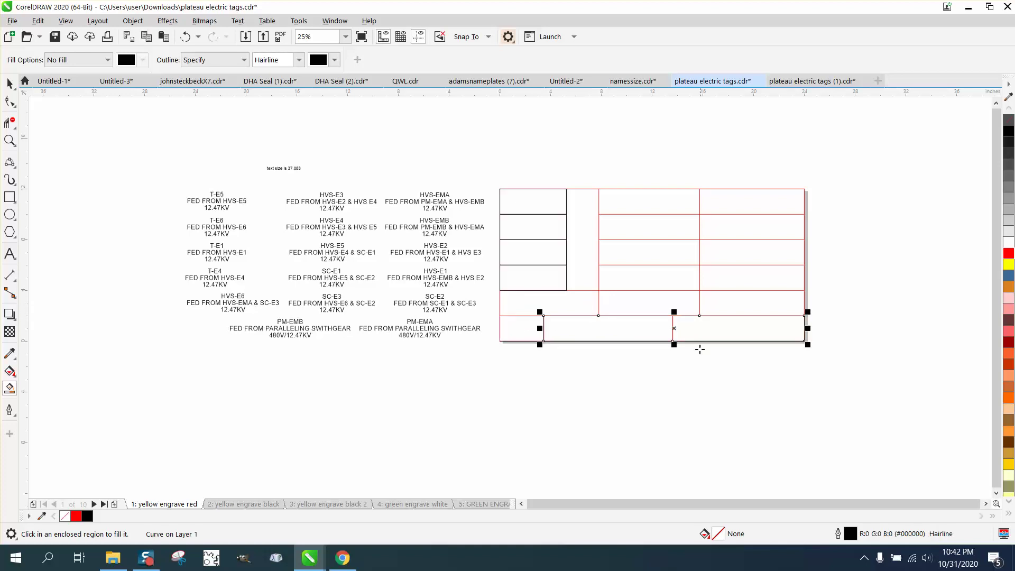
# Smart Fill the middle-column cells and the upper right-column cells
pyautogui.click(635, 294)
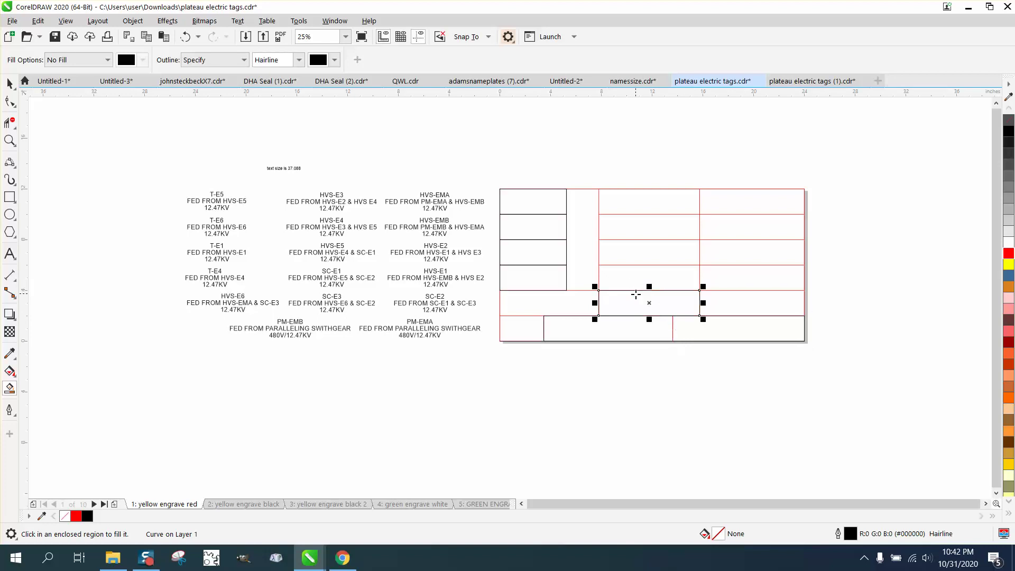
pyautogui.click(636, 272)
pyautogui.click(636, 253)
pyautogui.click(636, 225)
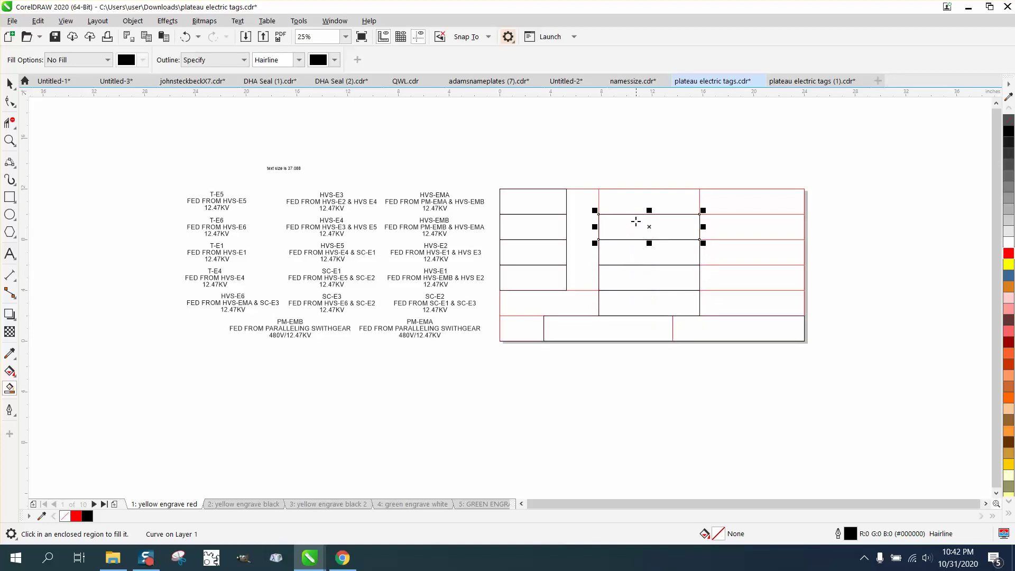
pyautogui.click(645, 204)
pyautogui.click(723, 204)
pyautogui.click(724, 226)
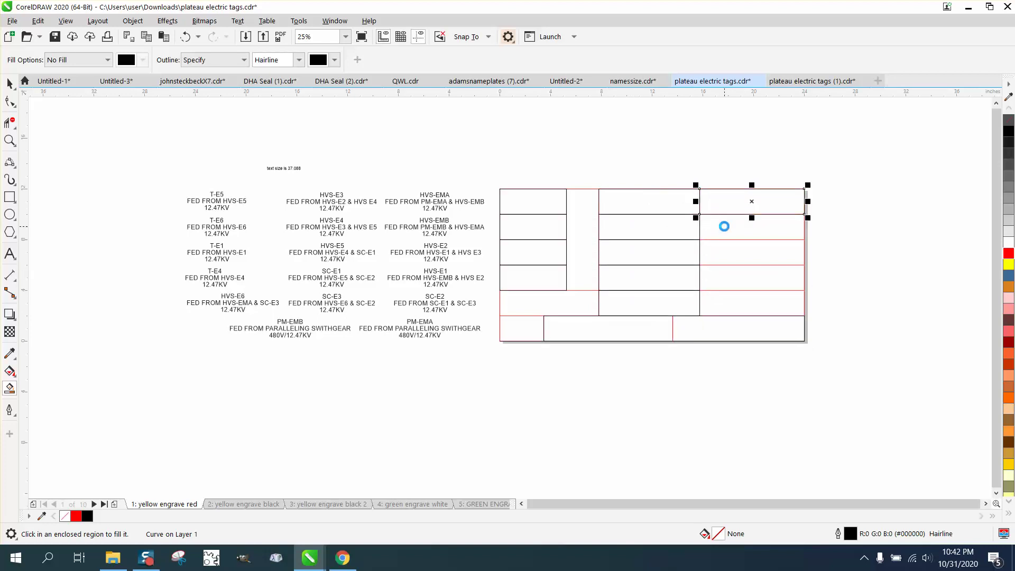
pyautogui.click(729, 252)
pyautogui.click(730, 274)
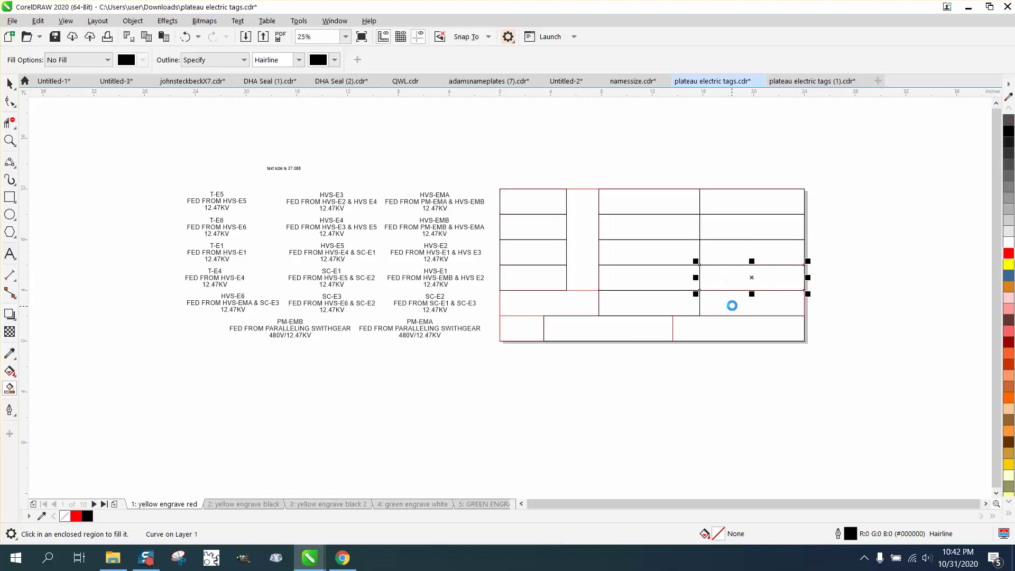
# Move the wide bottom-row shape 25 inches right, then delete it
pyautogui.click(10, 140)
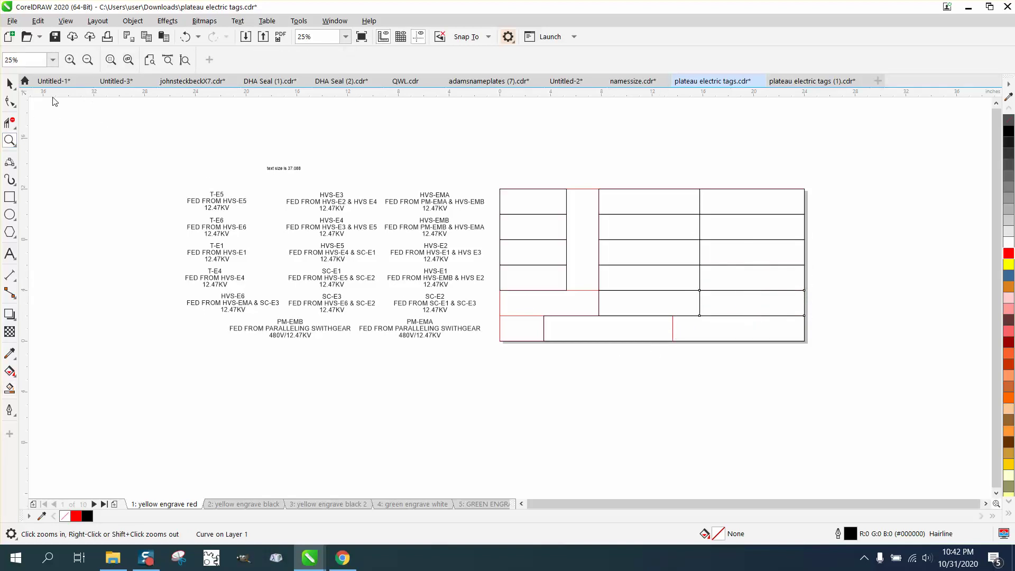
pyautogui.click(10, 83)
pyautogui.click(614, 324)
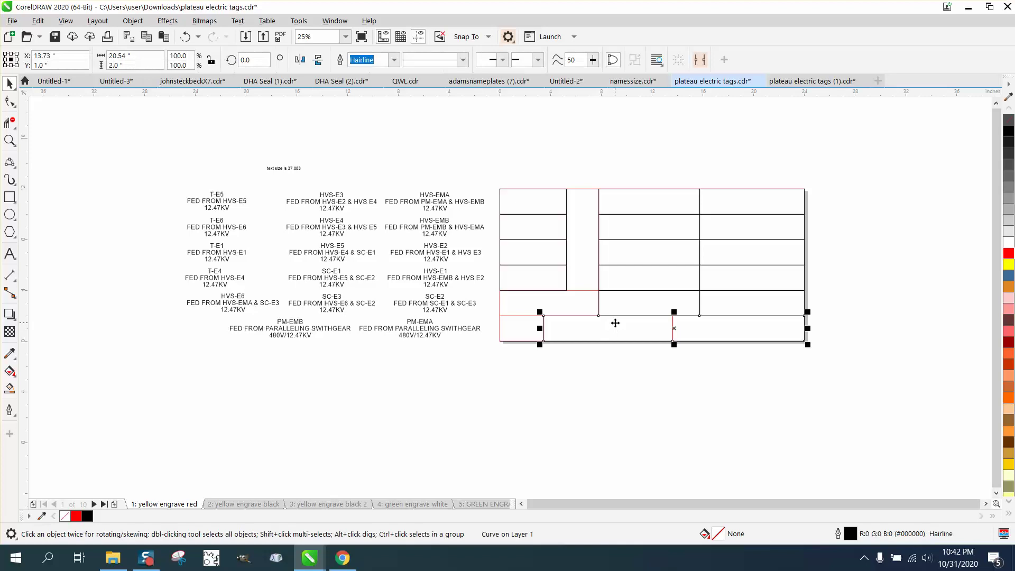
pyautogui.press('Right')
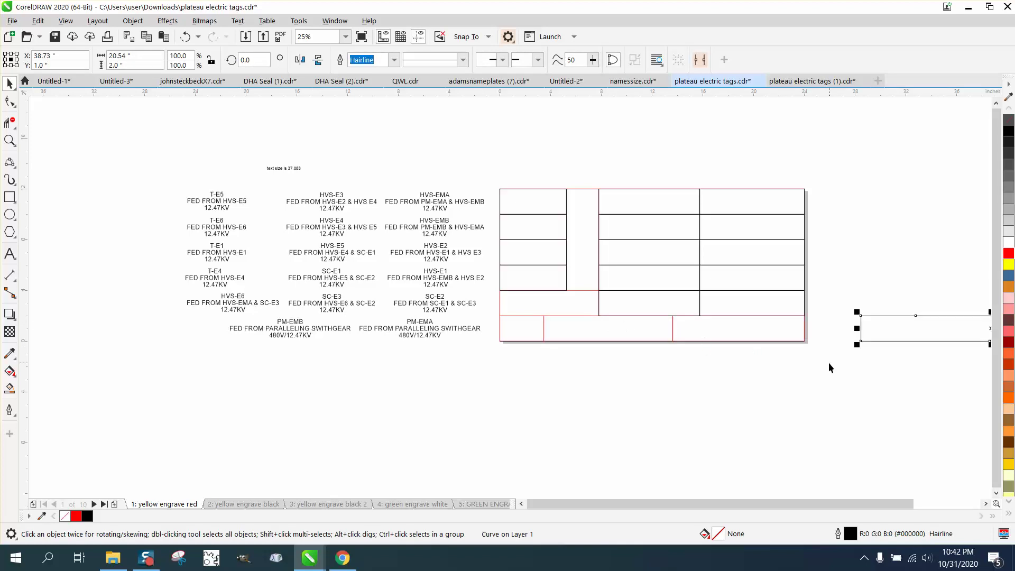
pyautogui.press('Delete')
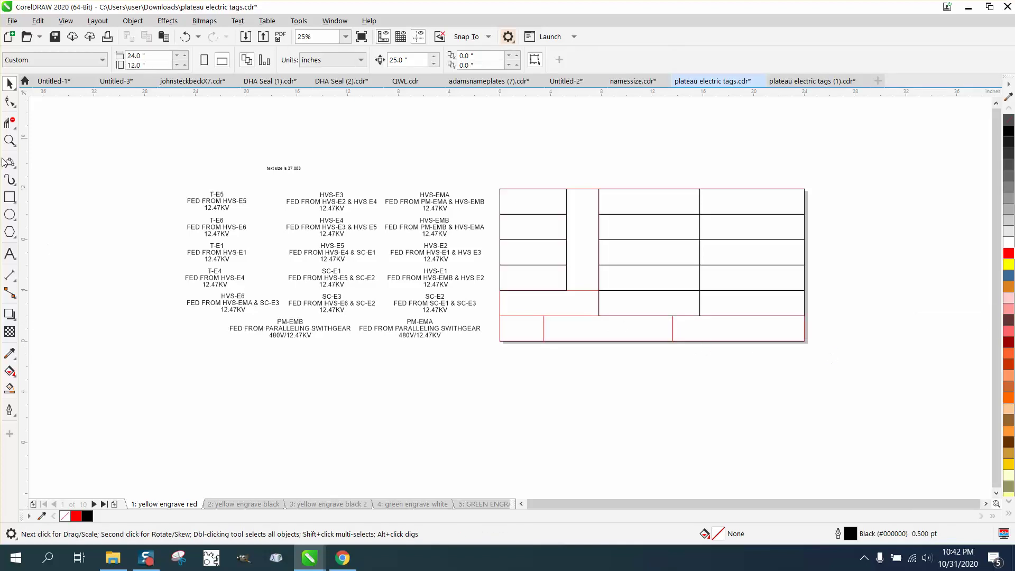
# Zoom to the line junction and pull the red line's bottom node slightly lower
pyautogui.click(9, 140)
pyautogui.moveTo(659, 307); pyautogui.dragTo(715, 357)
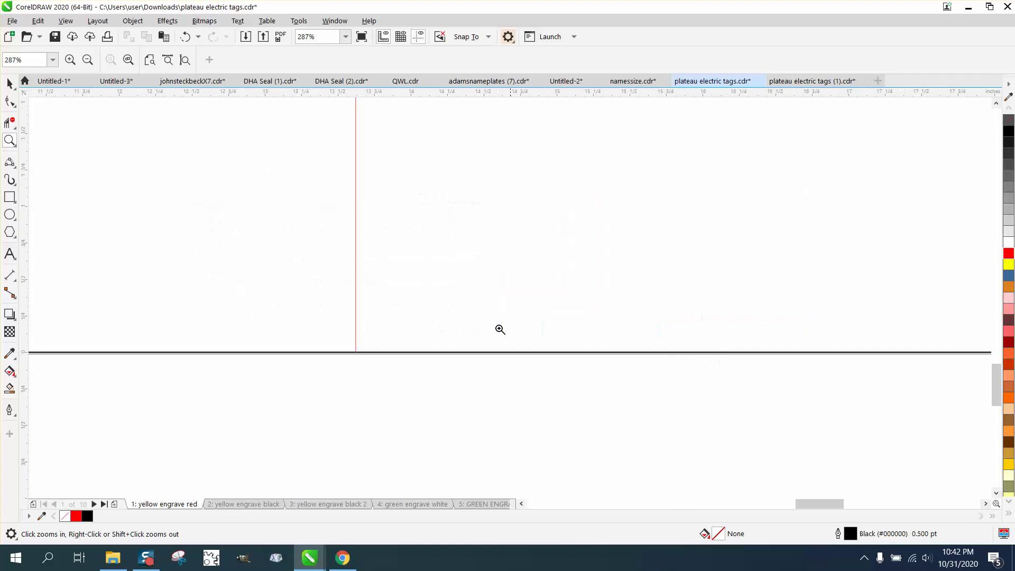
pyautogui.rightClick(402, 271)
pyautogui.moveTo(357, 152); pyautogui.dragTo(393, 172)
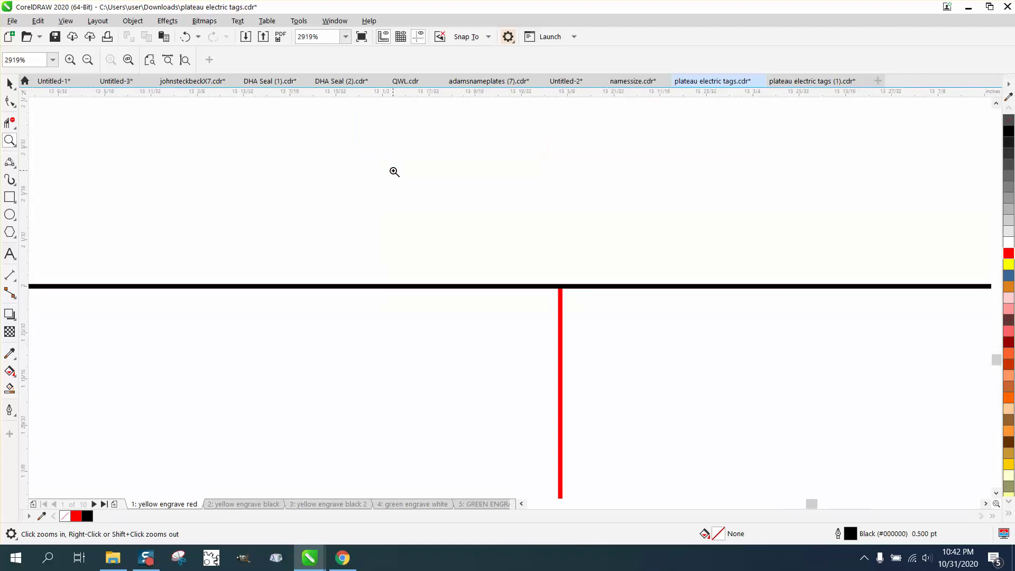
pyautogui.click(11, 104)
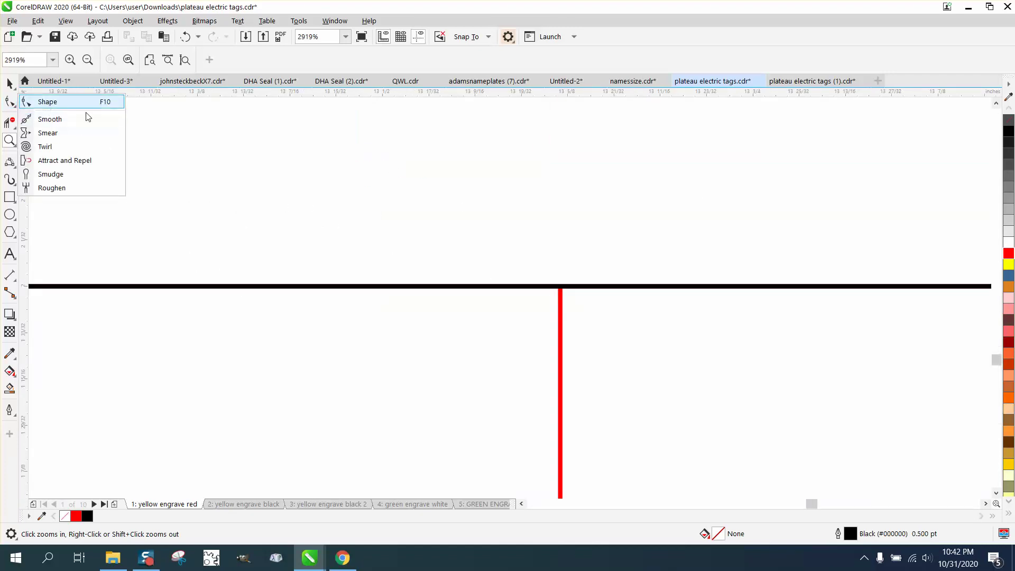
pyautogui.click(48, 102)
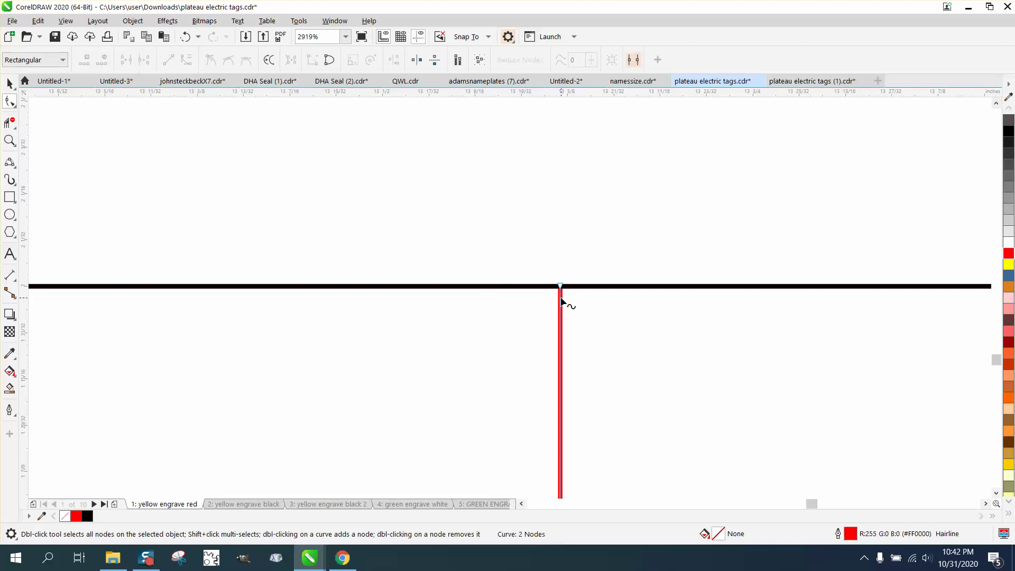
pyautogui.scroll(-4, 515, 244)
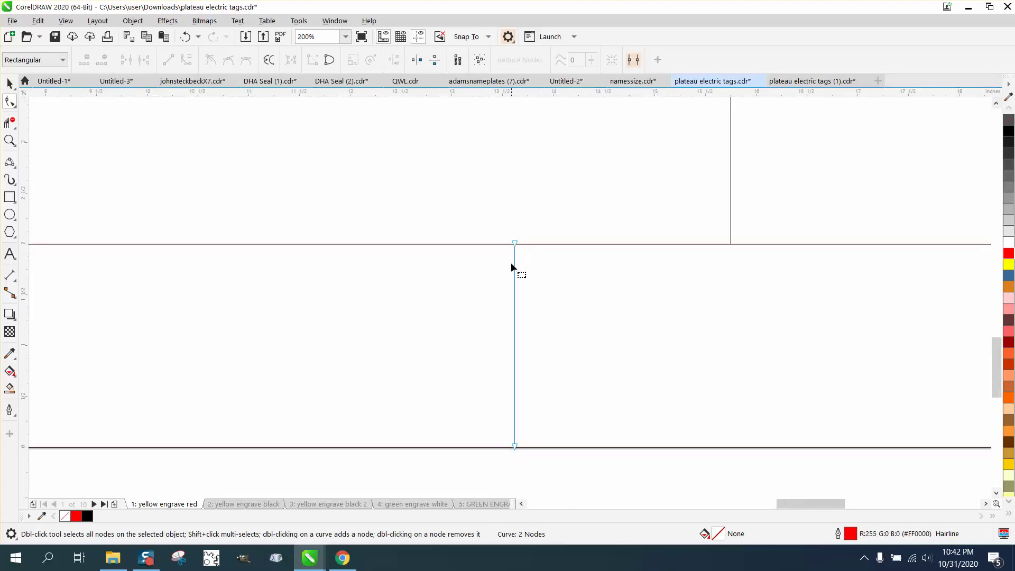
pyautogui.moveTo(514, 449); pyautogui.dragTo(515, 455)
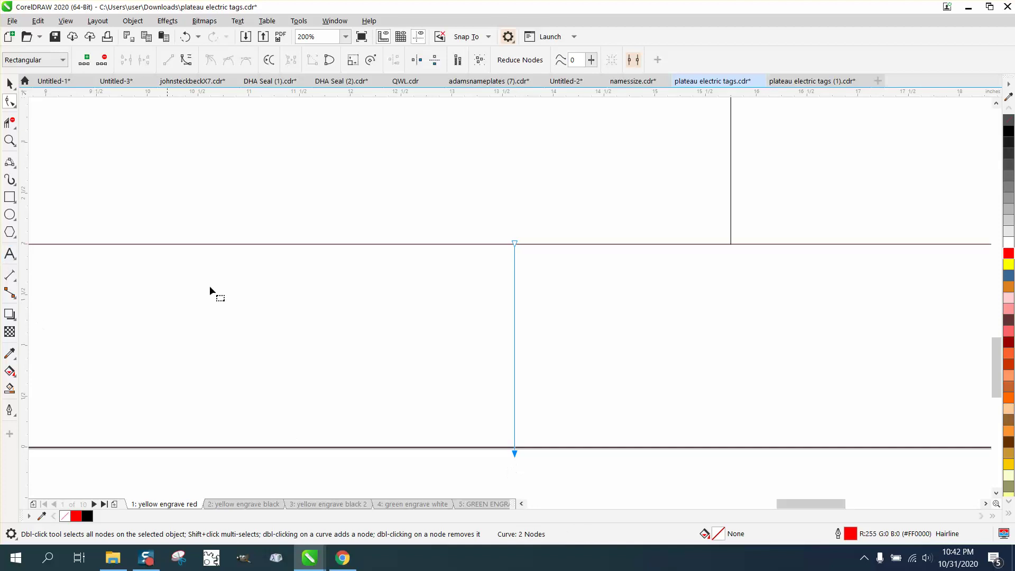
pyautogui.scroll(-2, 351, 294)
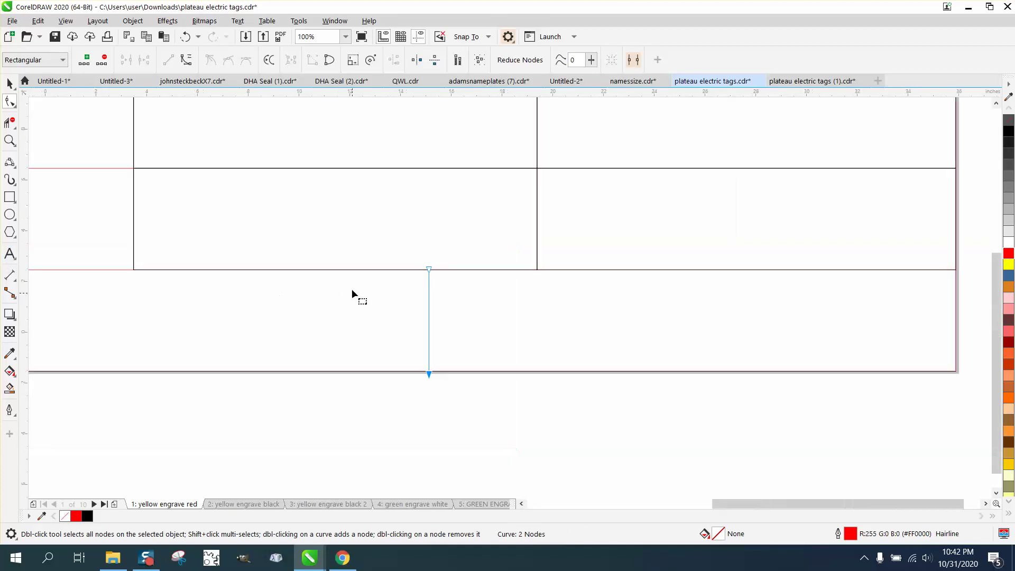
# Try a Smart Fill shape in the bottom-row region, then undo it
pyautogui.click(10, 388)
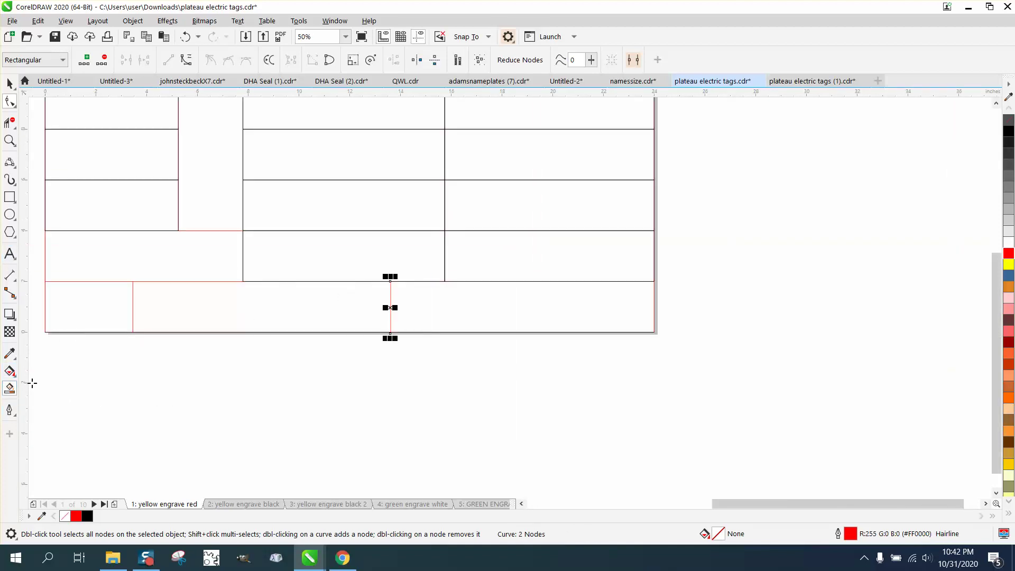
pyautogui.click(246, 306)
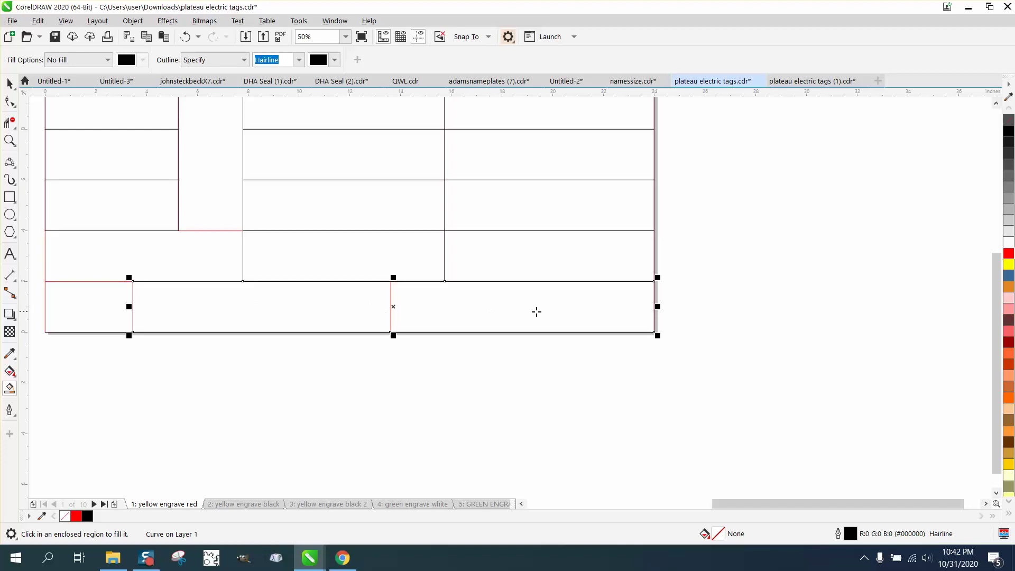
pyautogui.hotkey('ctrl', 'z')
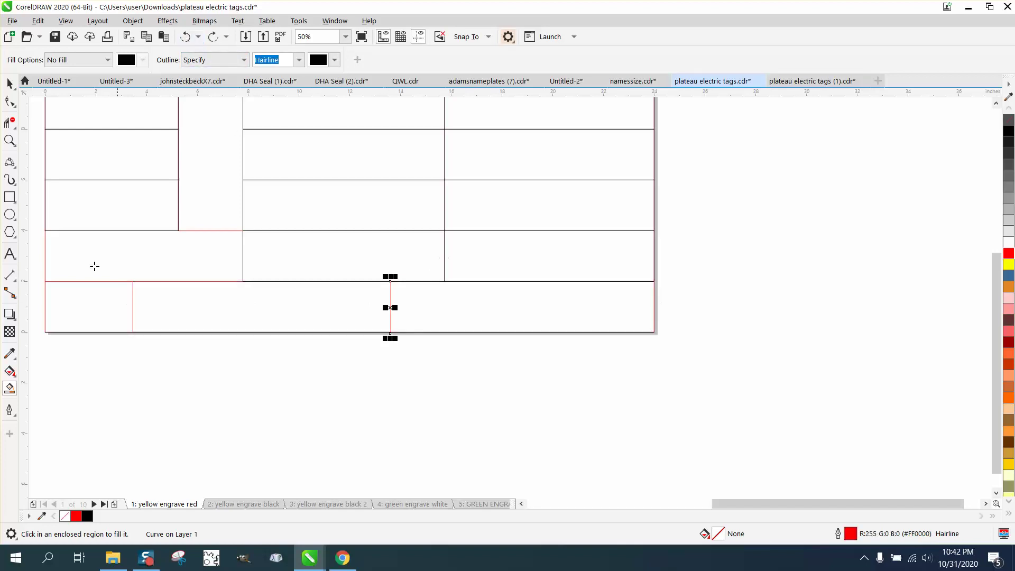
# Extend the bottom-row red divider's top node 0.040 inch up past the line above
pyautogui.click(10, 141)
pyautogui.moveTo(380, 272); pyautogui.dragTo(407, 291)
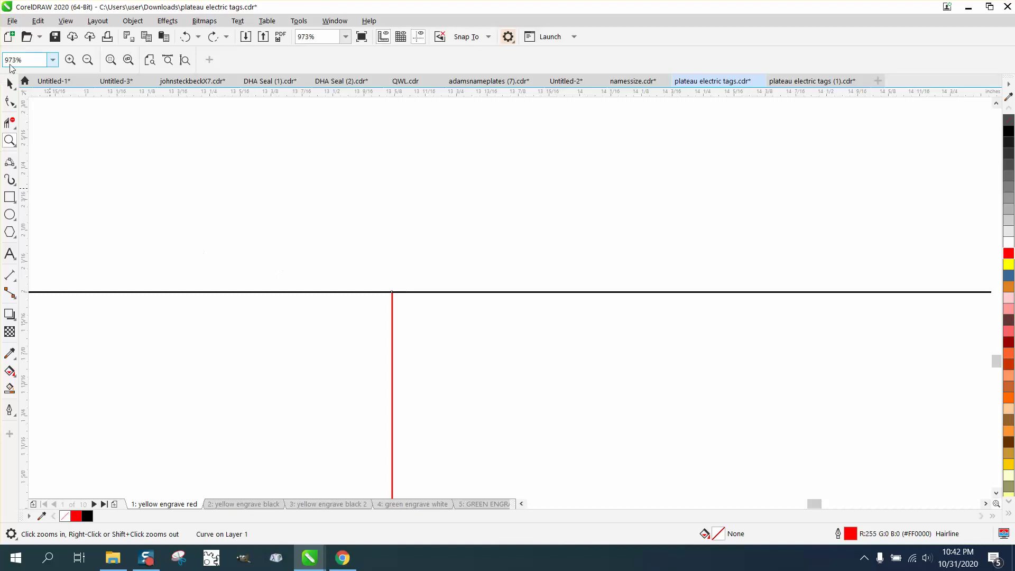
pyautogui.click(10, 100)
pyautogui.click(392, 292)
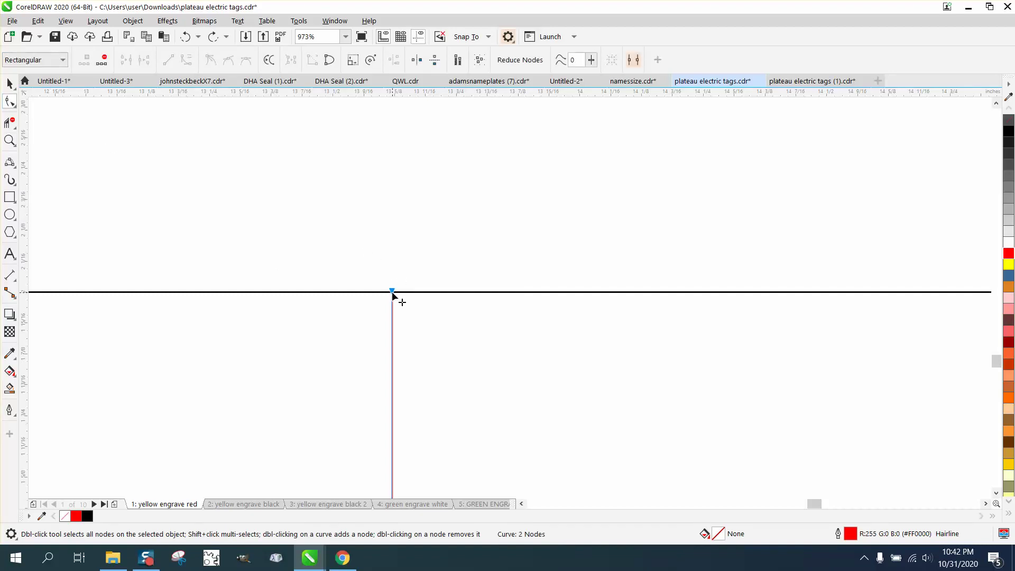
pyautogui.moveTo(392, 292); pyautogui.dragTo(394, 272)
pyautogui.click(10, 122)
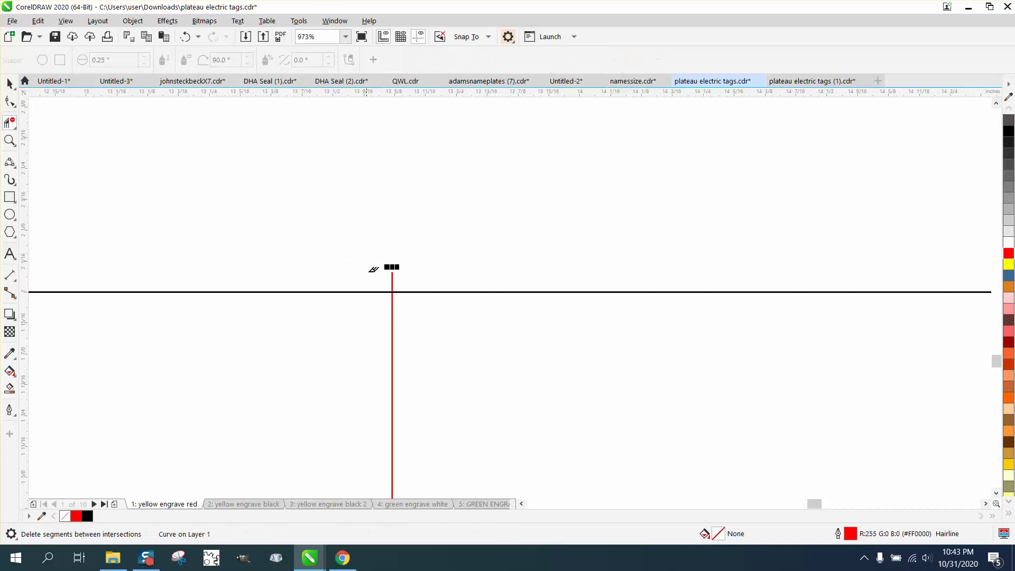
pyautogui.scroll(-2, 290, 244)
pyautogui.scroll(-6, 290, 244)
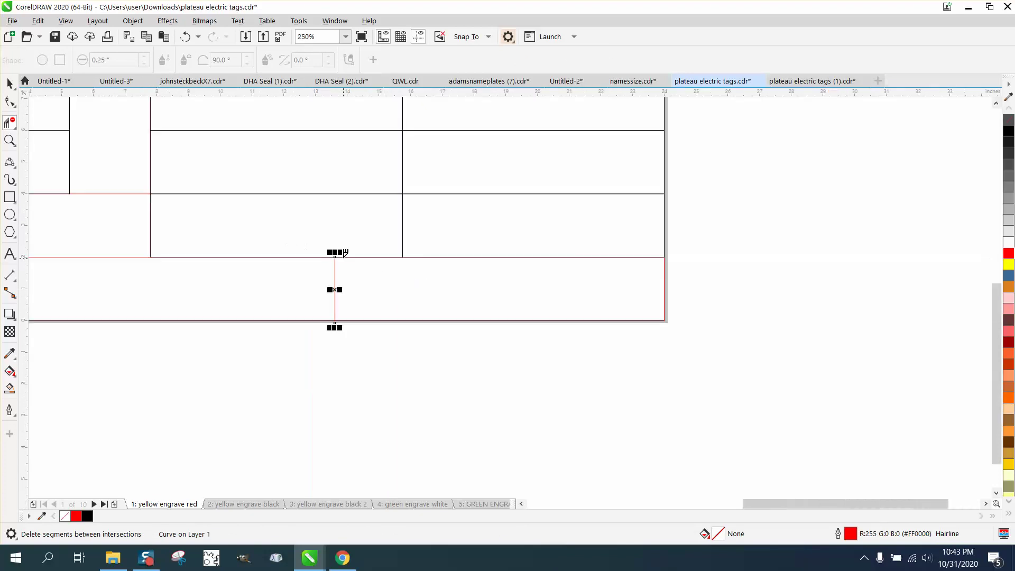
pyautogui.click(10, 84)
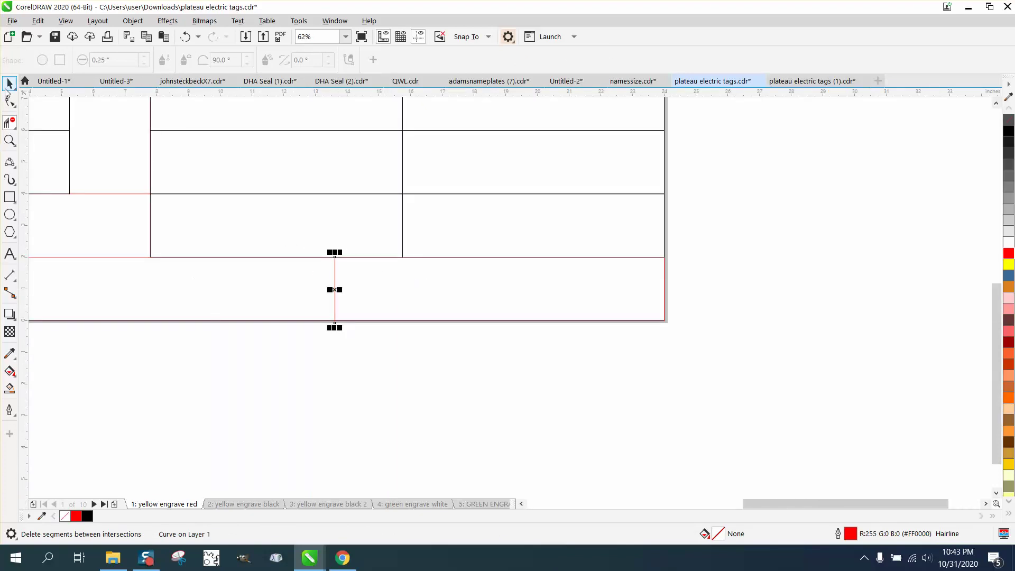
# Delete the black edge rectangle and Smart Fill the remaining left, right-middle, bottom-right and bottom-middle cells
pyautogui.click(288, 257)
pyautogui.press('Delete')
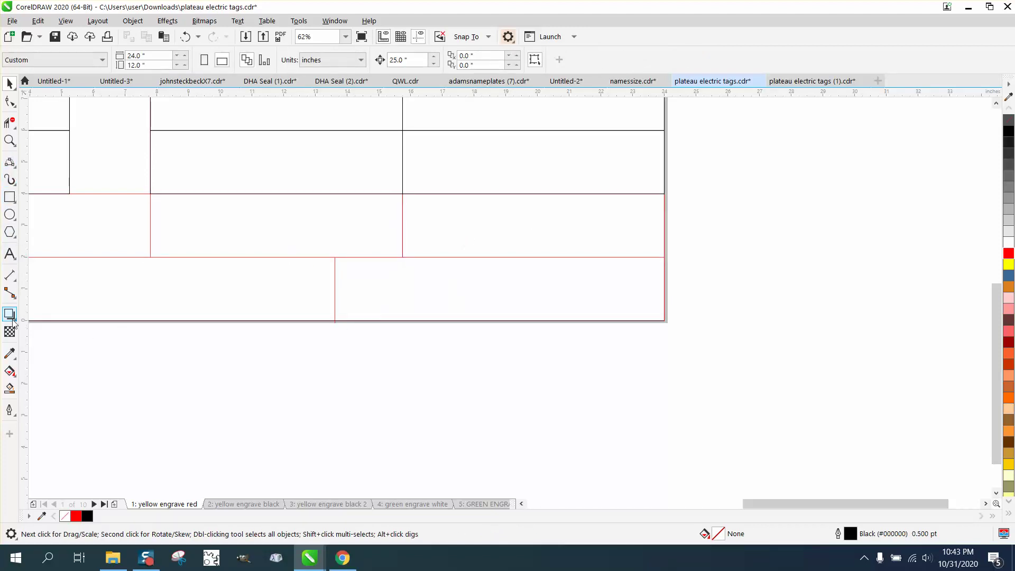
pyautogui.click(10, 388)
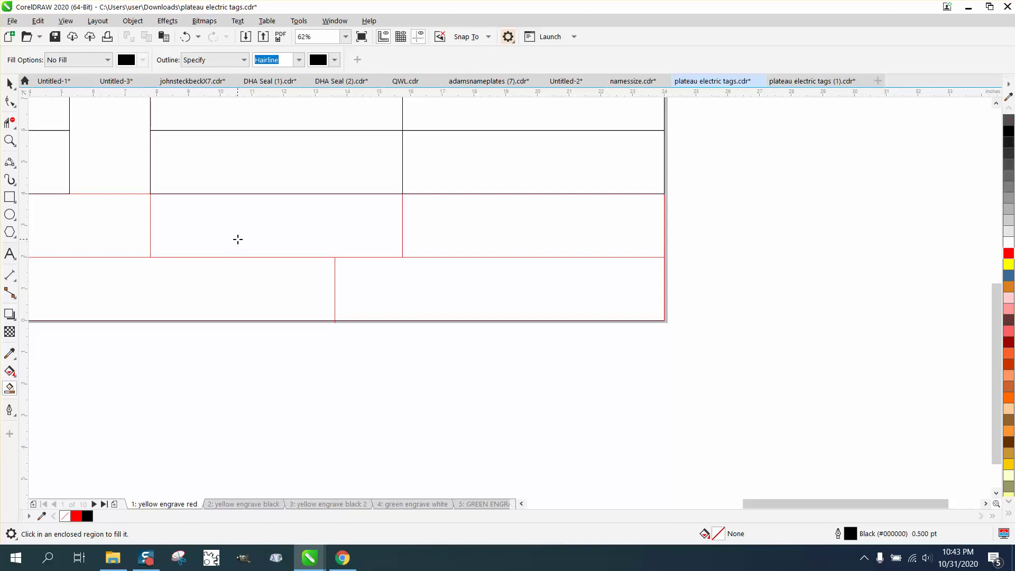
pyautogui.click(238, 239)
pyautogui.click(454, 234)
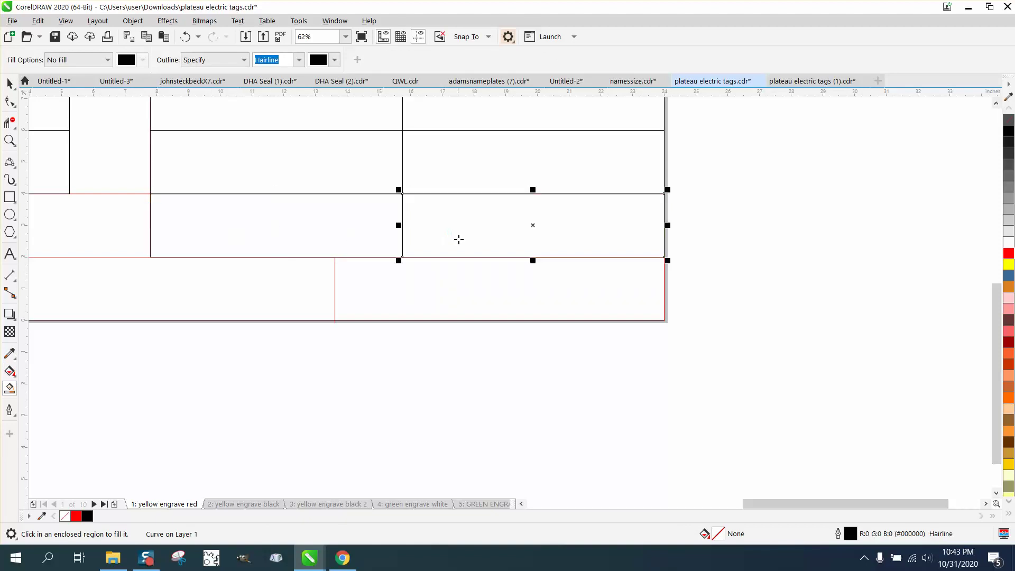
pyautogui.click(351, 292)
pyautogui.scroll(-2, 429, 296)
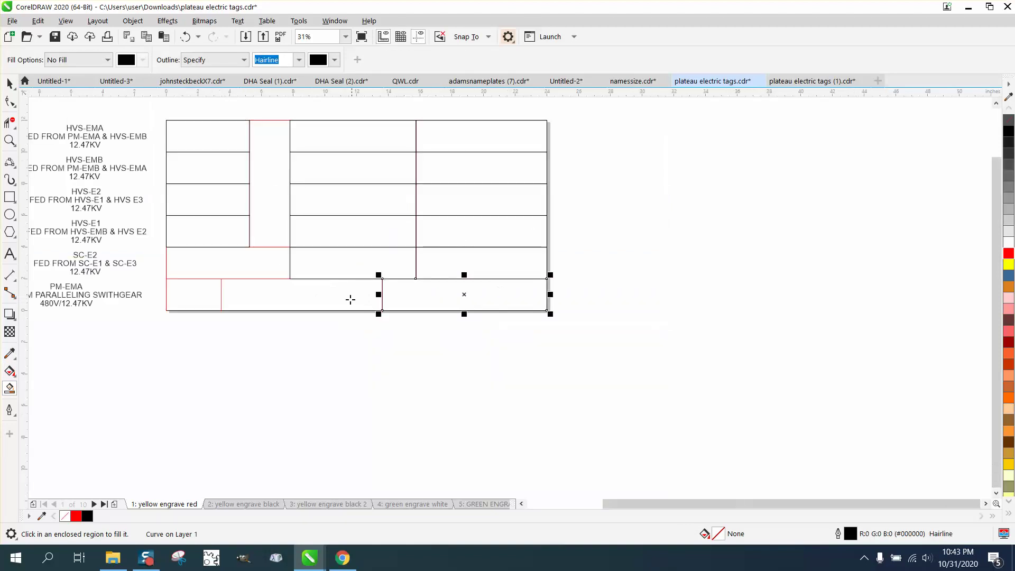
pyautogui.click(297, 295)
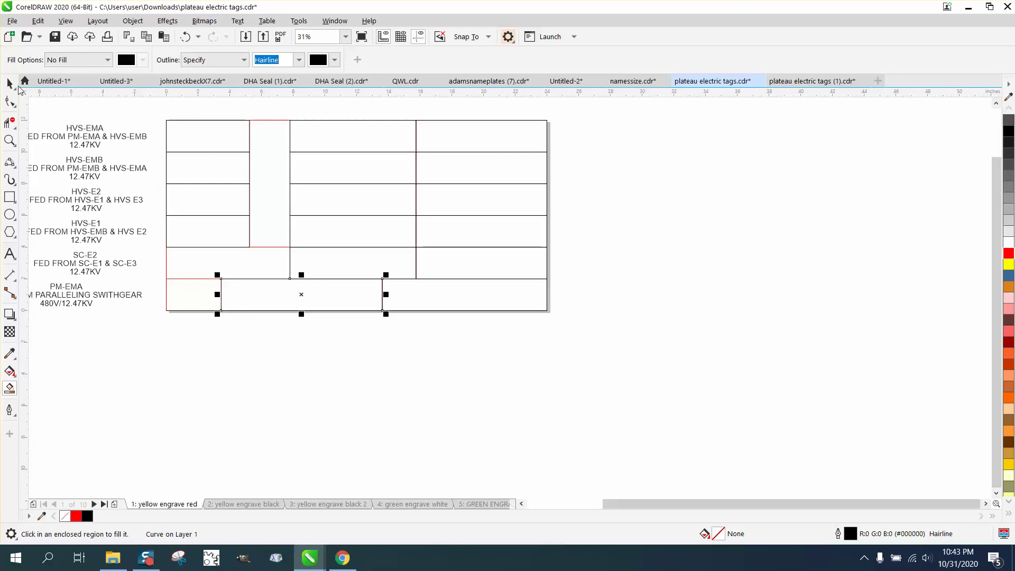
# Shift each left-column cell shape and the wide bottom cell 25 inches right
pyautogui.click(9, 84)
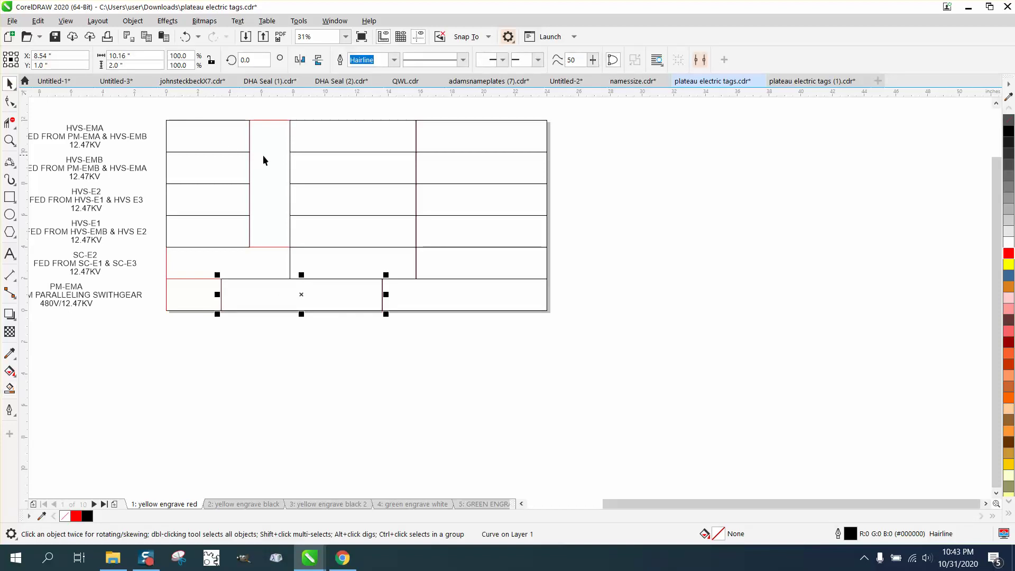
pyautogui.click(232, 134)
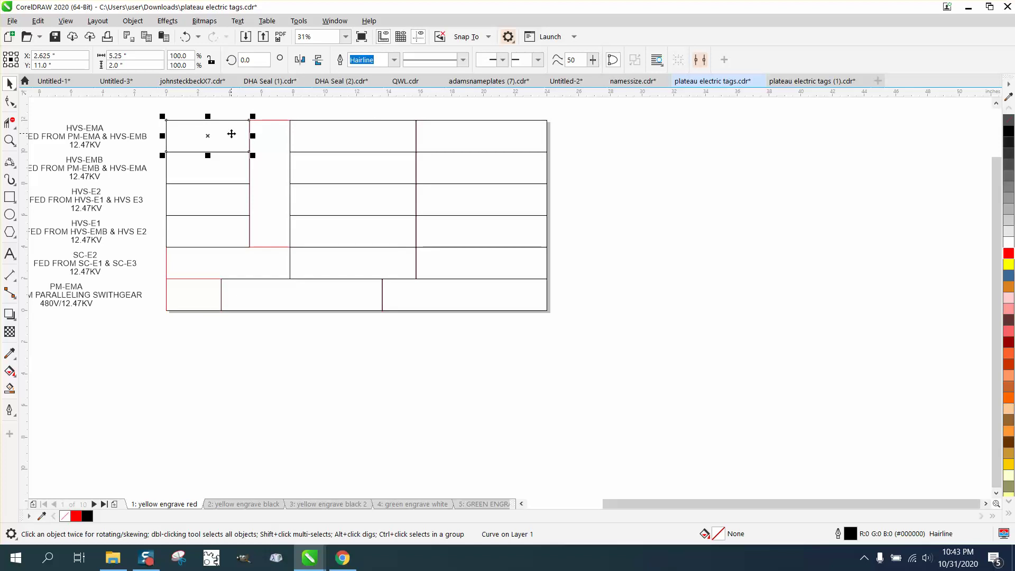
pyautogui.hotkey('ctrl', 'r')
pyautogui.click(222, 166)
pyautogui.hotkey('ctrl', 'r')
pyautogui.click(226, 201)
pyautogui.hotkey('ctrl', 'r')
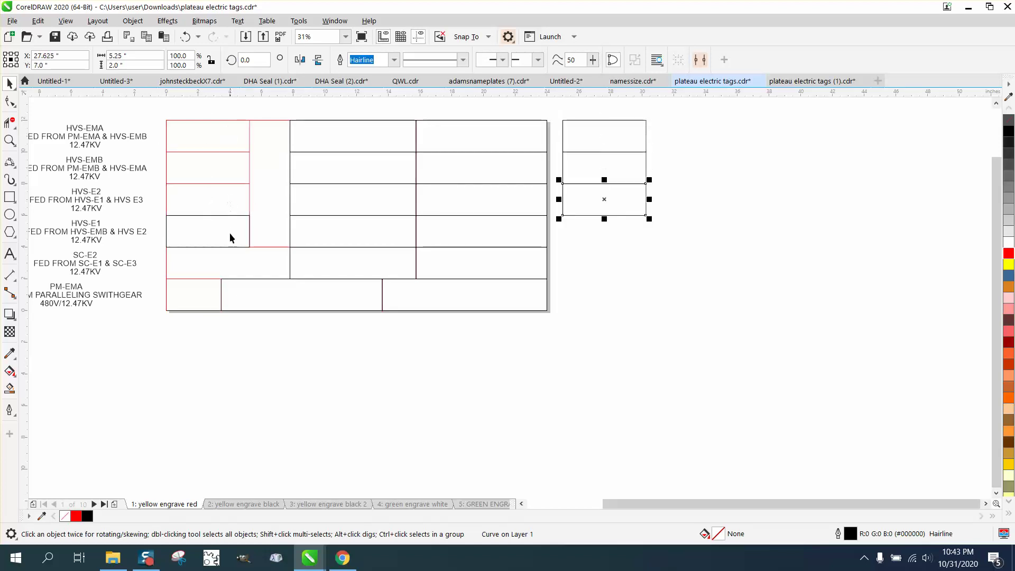
pyautogui.click(229, 232)
pyautogui.hotkey('ctrl', 'r')
pyautogui.click(239, 294)
pyautogui.hotkey('ctrl', 'r')
# Shift each middle-column cell shape 25 inches right
pyautogui.click(315, 257)
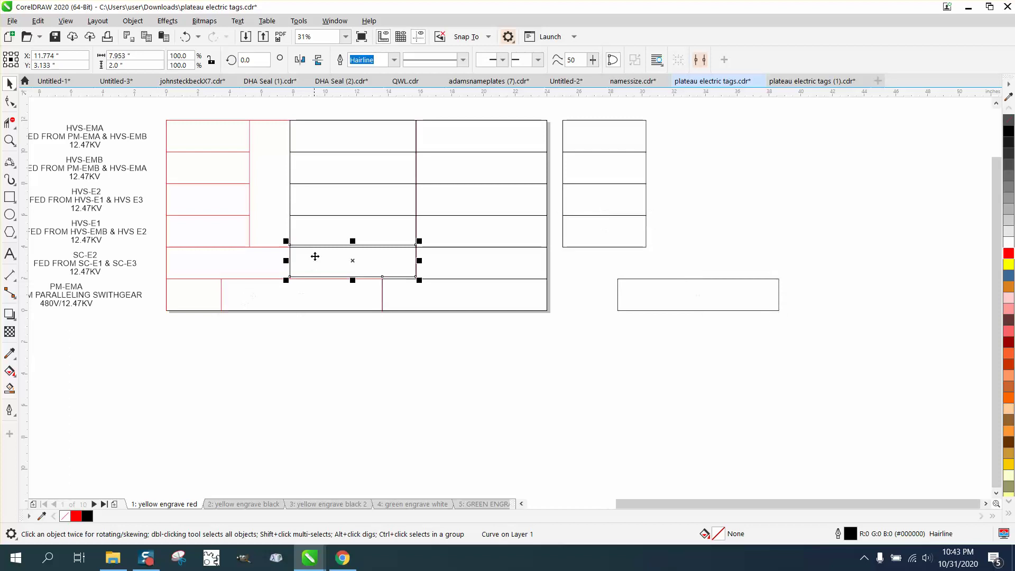
pyautogui.hotkey('ctrl', 'r')
pyautogui.click(321, 234)
pyautogui.hotkey('ctrl', 'r')
pyautogui.click(325, 195)
pyautogui.hotkey('ctrl', 'r')
pyautogui.click(325, 155)
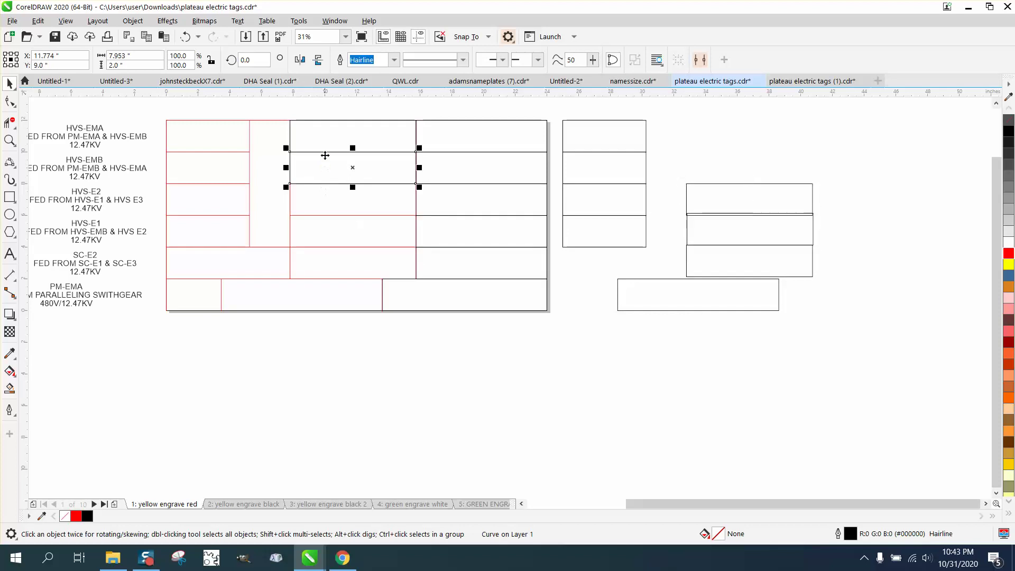
pyautogui.click(325, 134)
pyautogui.click(338, 161)
pyautogui.hotkey('ctrl', 'r')
pyautogui.click(338, 146)
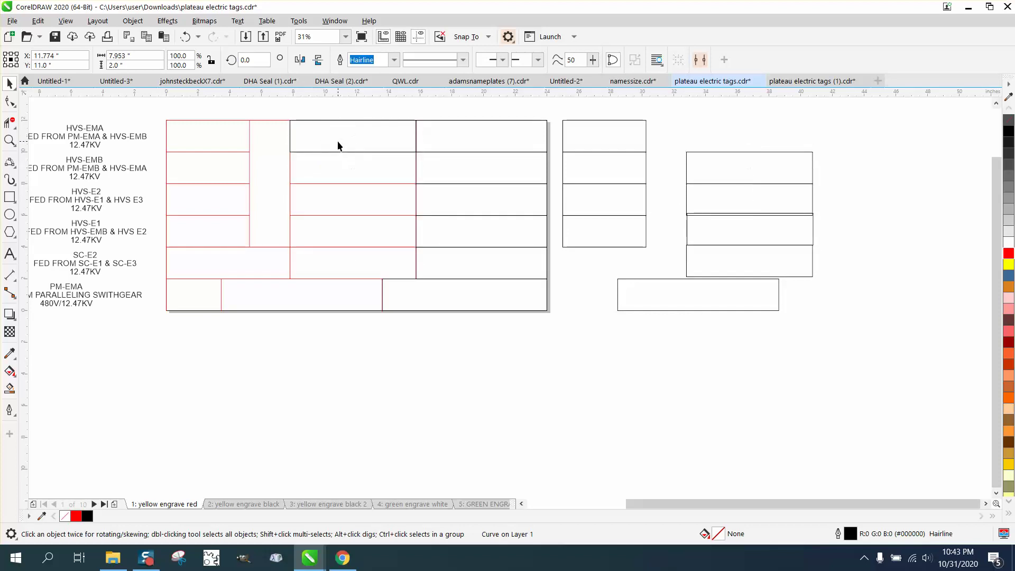
pyautogui.hotkey('ctrl', 'r')
# Shift each right-column cell shape, including the bottom-right wide cell, 25 inches right
pyautogui.click(440, 149)
pyautogui.hotkey('ctrl', 'r')
pyautogui.click(442, 167)
pyautogui.hotkey('ctrl', 'r')
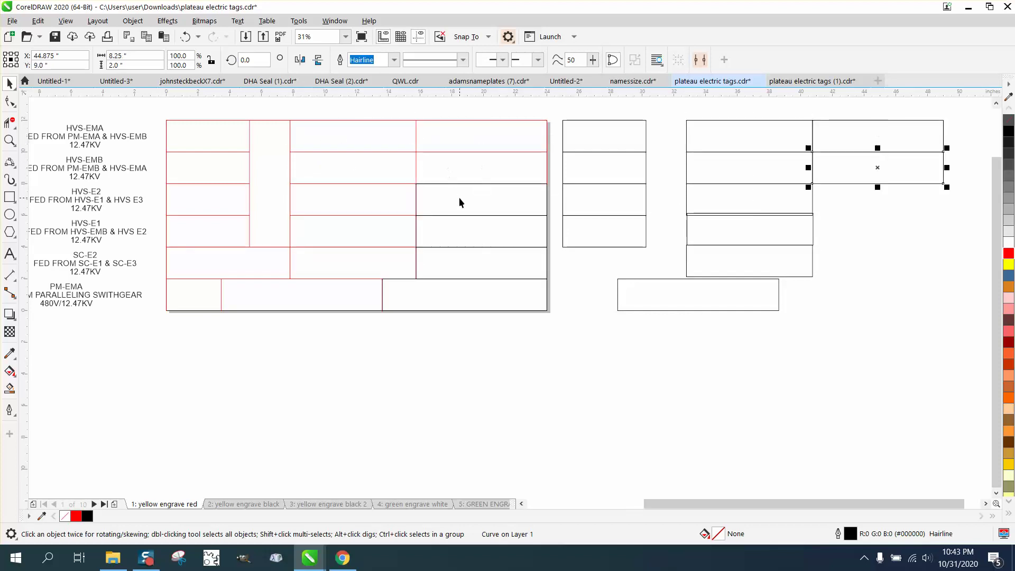
pyautogui.click(459, 202)
pyautogui.hotkey('ctrl', 'r')
pyautogui.click(465, 229)
pyautogui.hotkey('ctrl', 'r')
pyautogui.click(464, 263)
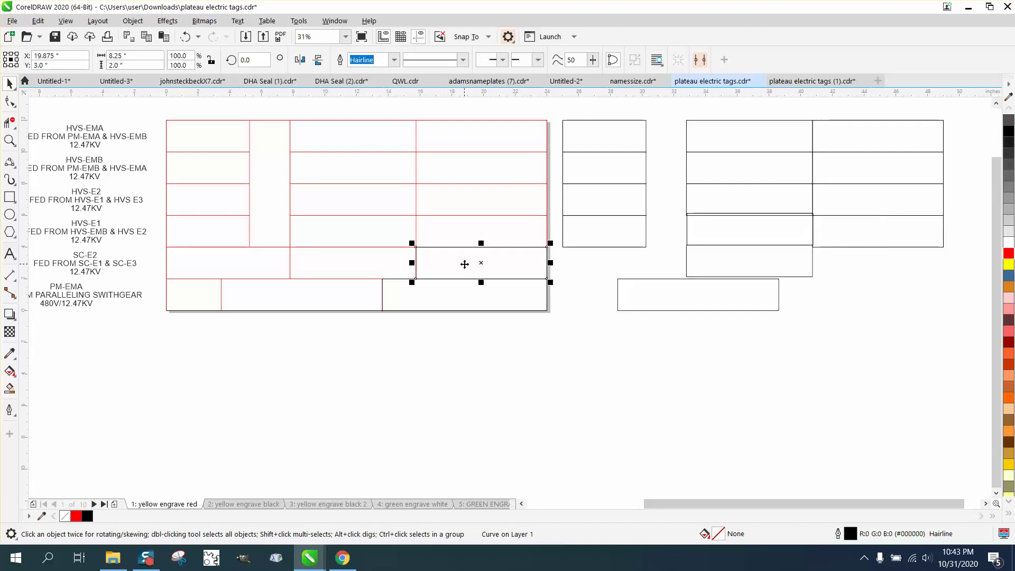
pyautogui.hotkey('ctrl', 'r')
pyautogui.click(457, 297)
pyautogui.hotkey('ctrl', 'r')
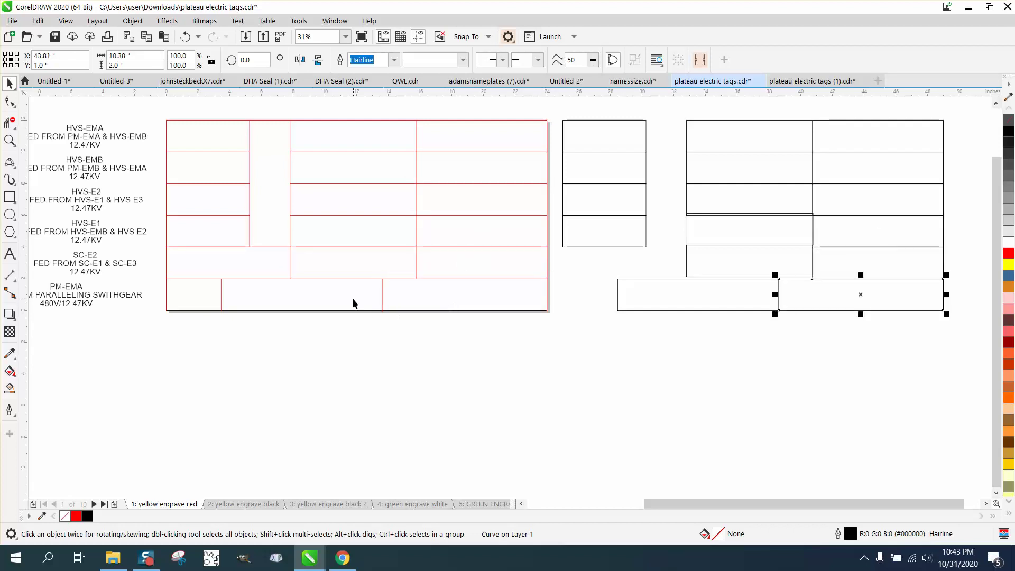
# Move all 16 pulled-out cells 50 inches left onto the nameplate texts
pyautogui.click(354, 303)
pyautogui.scroll(-2, 436, 266)
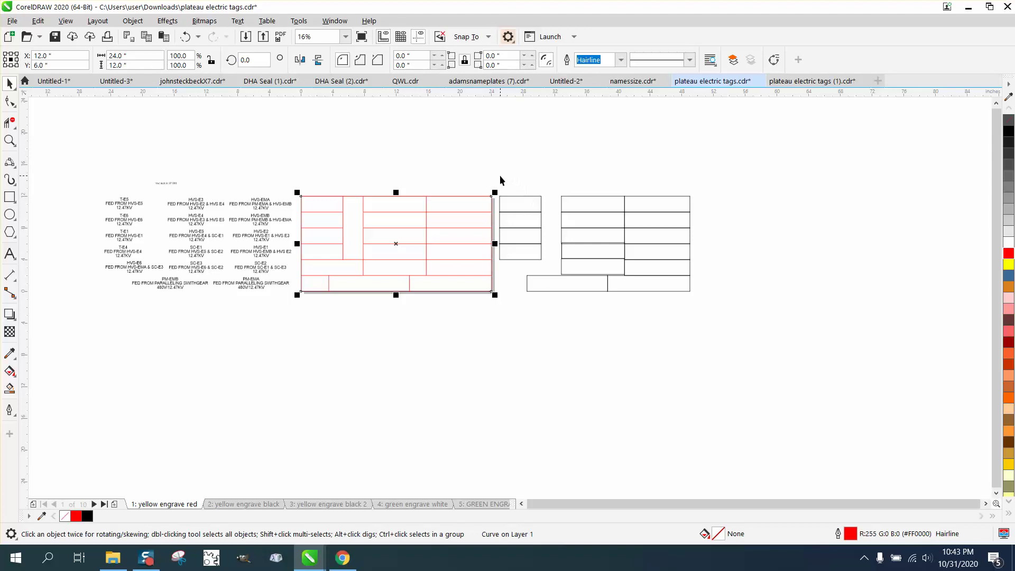
pyautogui.moveTo(497, 181); pyautogui.dragTo(733, 322)
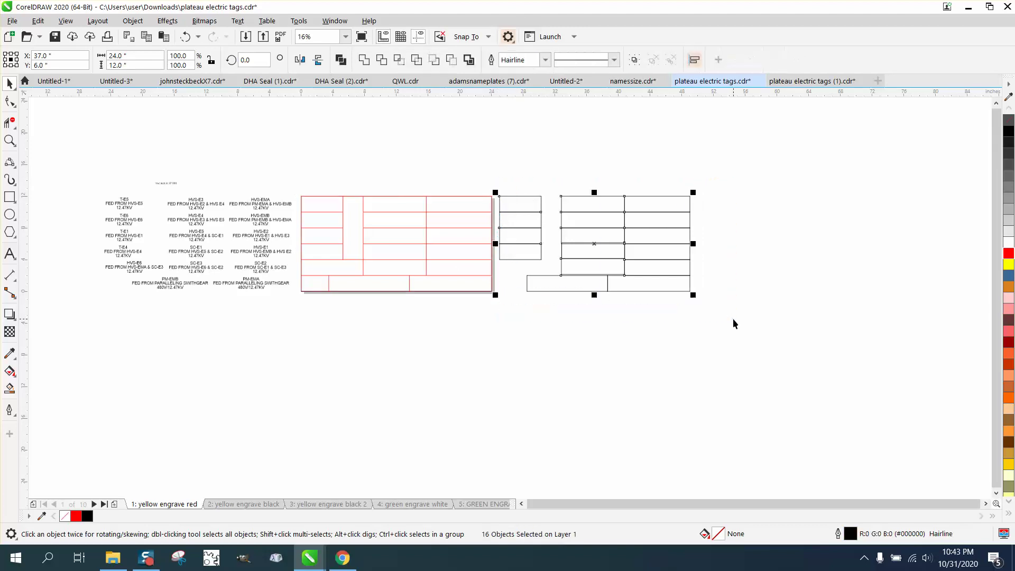
pyautogui.press('Left')
pyautogui.press('Left')
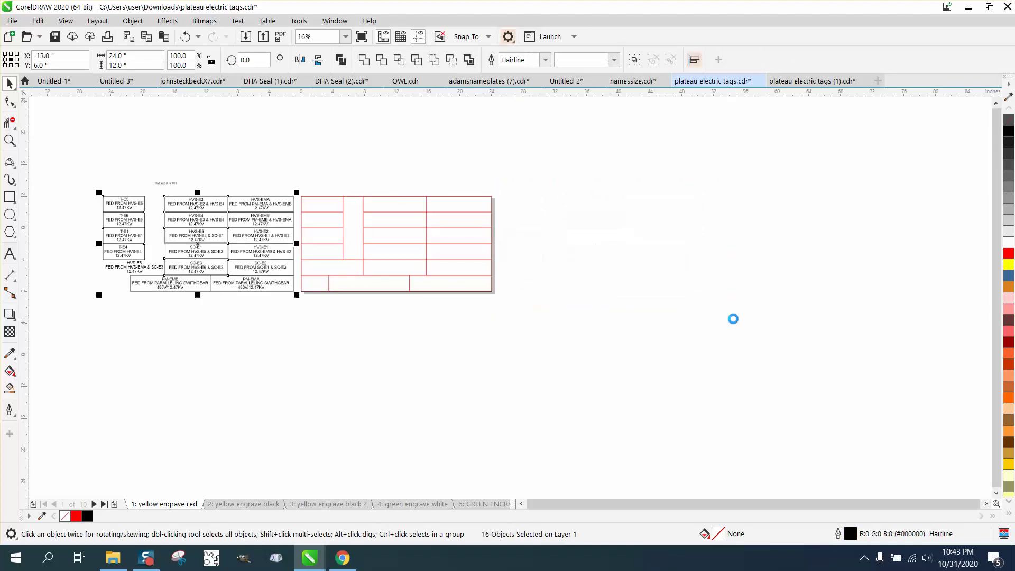
pyautogui.click(10, 140)
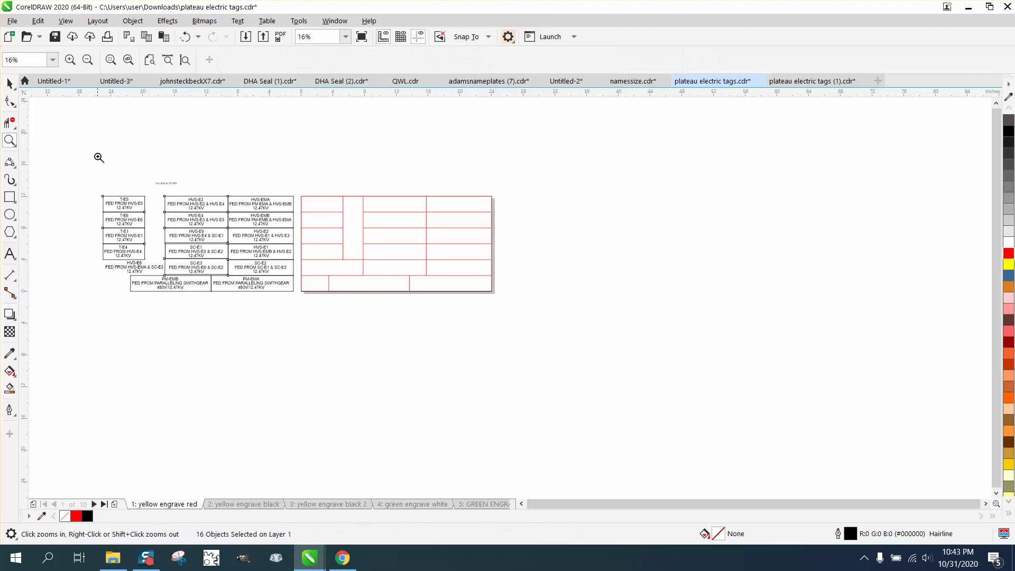
pyautogui.moveTo(82, 171); pyautogui.dragTo(404, 312)
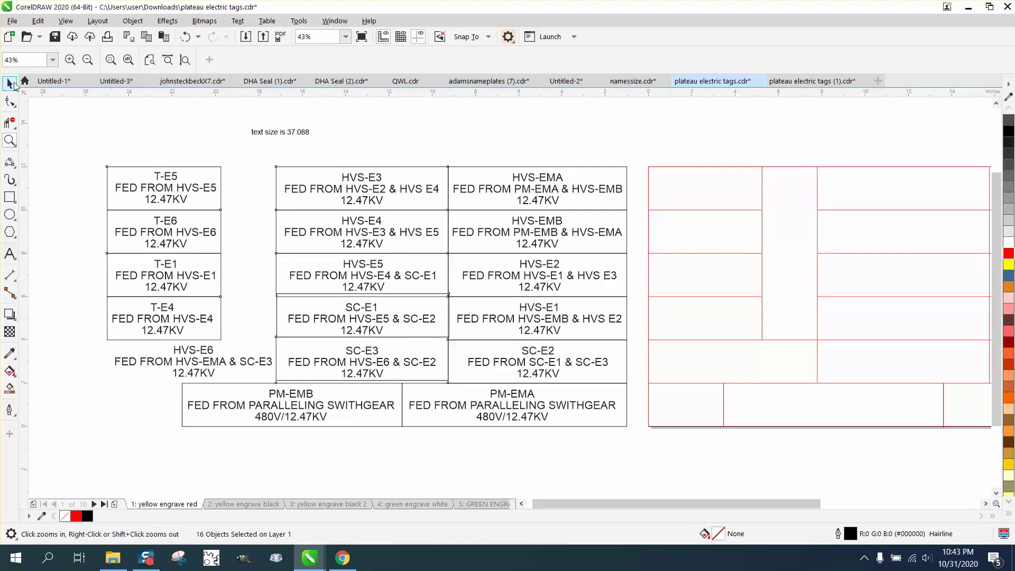
# Try centring the T-E5 text in its cell, then undo the change
pyautogui.click(10, 83)
pyautogui.click(151, 151)
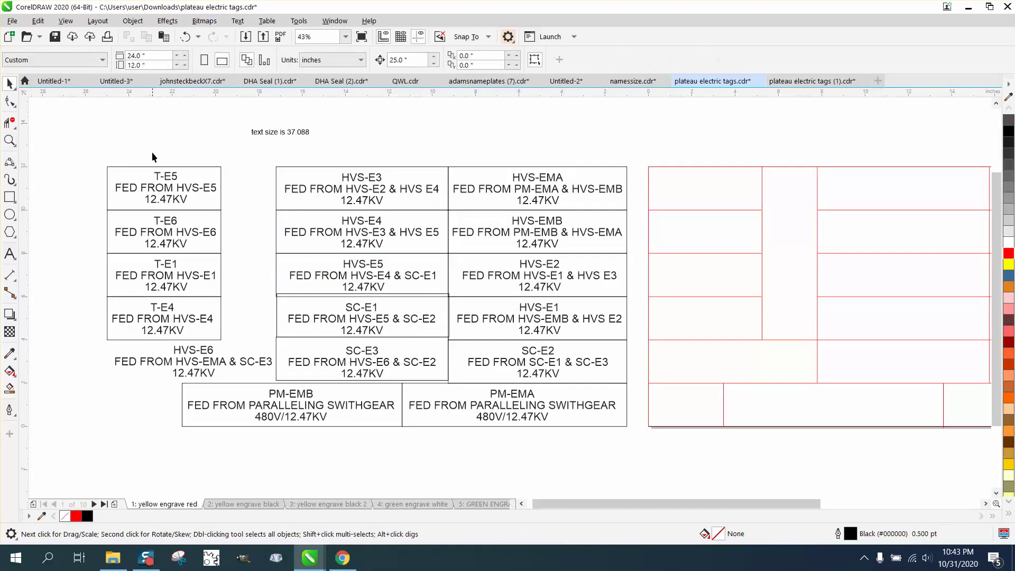
pyautogui.click(167, 177)
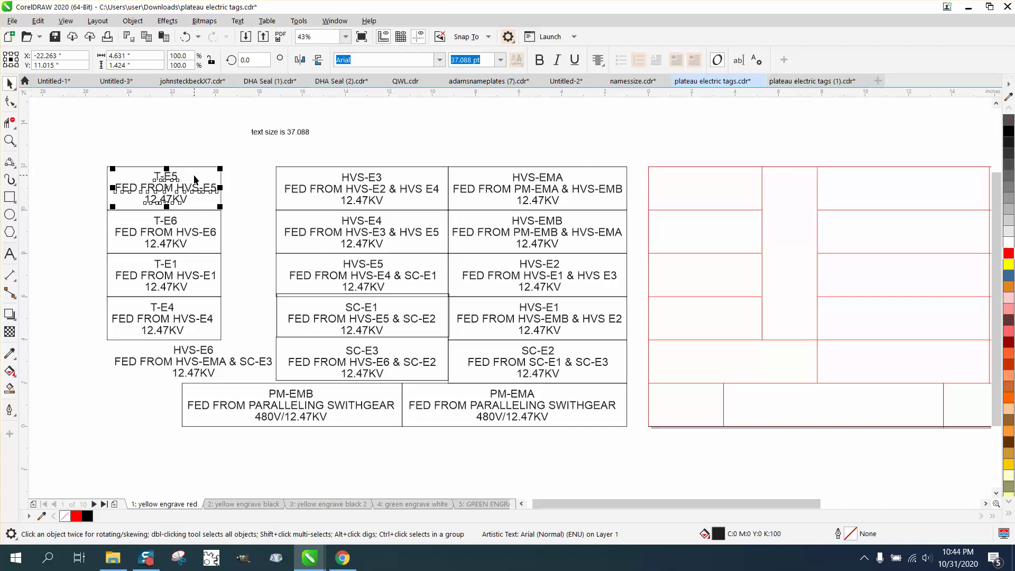
pyautogui.keyDown('shift'); pyautogui.click(200, 167); pyautogui.keyUp('shift')
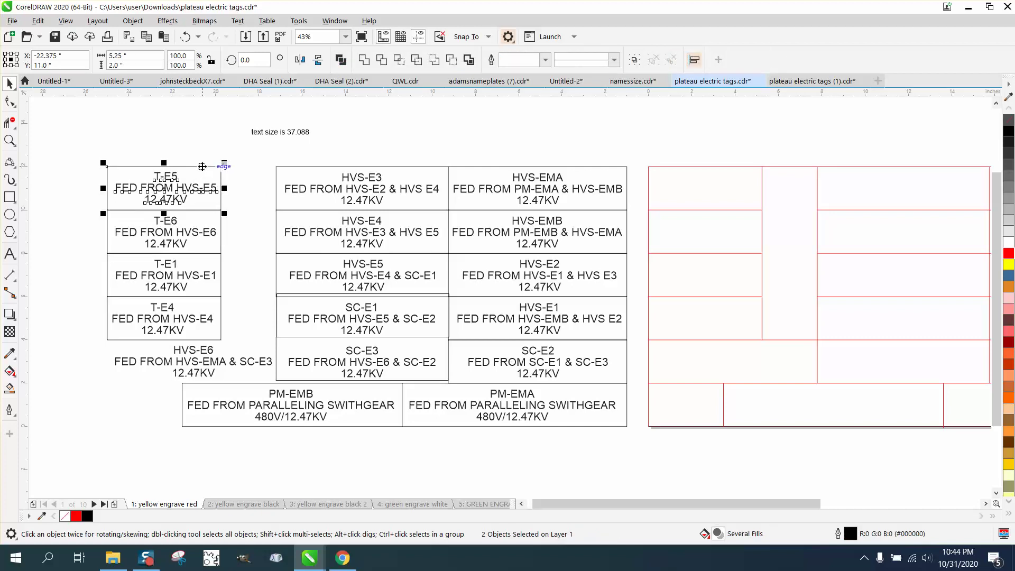
pyautogui.press('c')
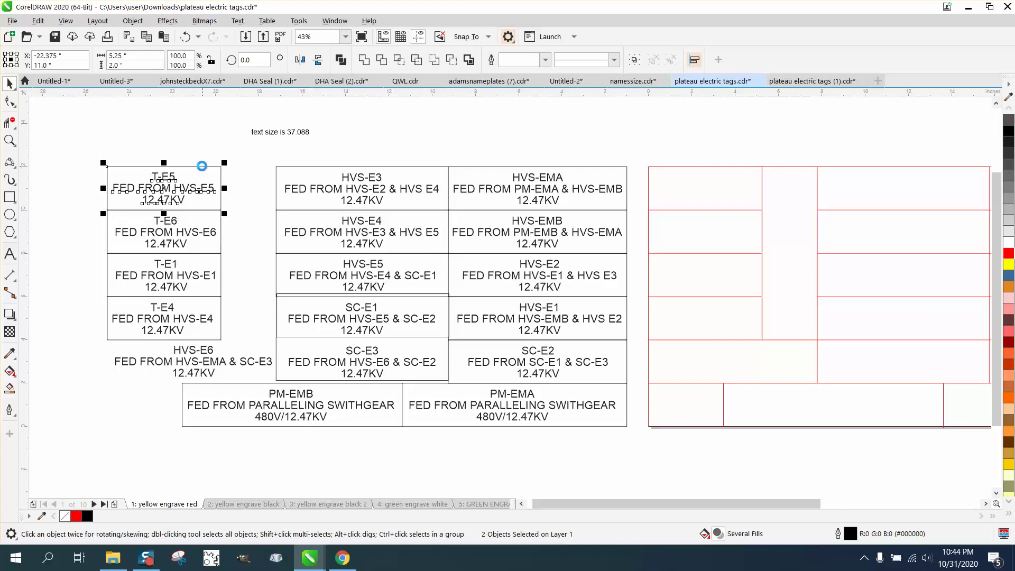
pyautogui.click(185, 38)
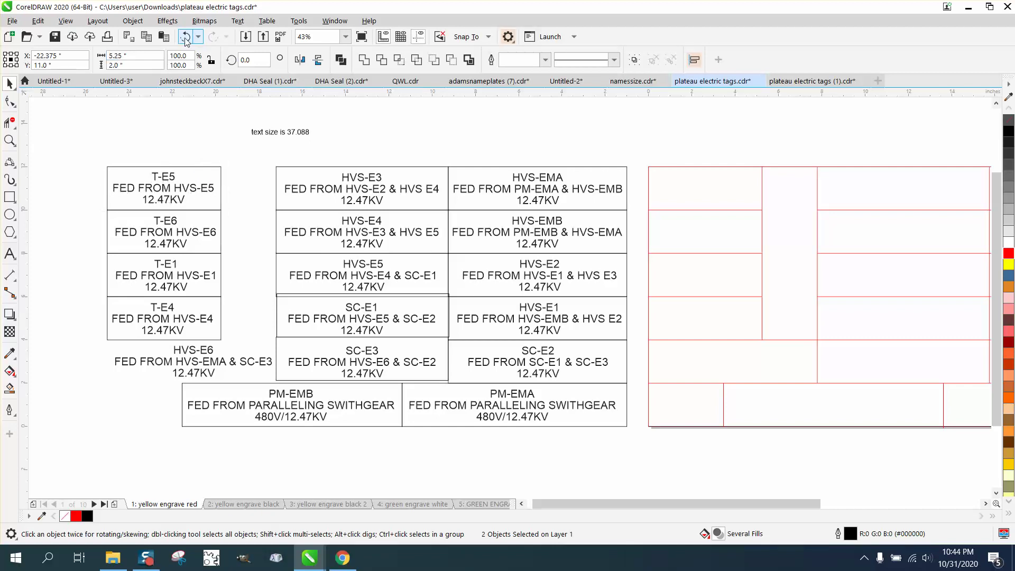
# Zoom in on the T-E5 nameplate and centre its text within its rectangle
pyautogui.click(10, 140)
pyautogui.moveTo(115, 172); pyautogui.dragTo(265, 222)
pyautogui.click(10, 84)
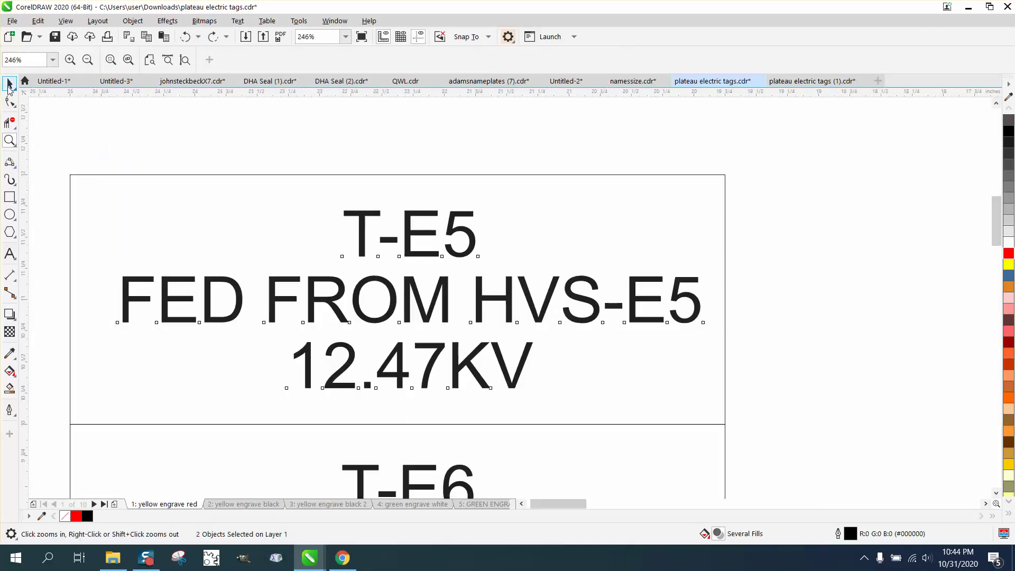
pyautogui.scroll(-2, 45, 185)
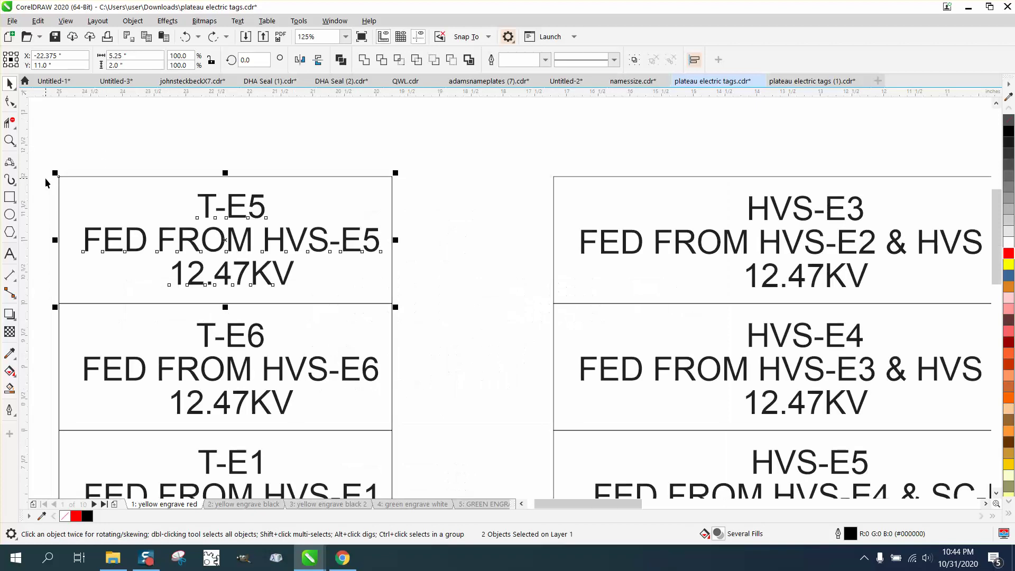
pyautogui.moveTo(45, 176); pyautogui.dragTo(384, 292)
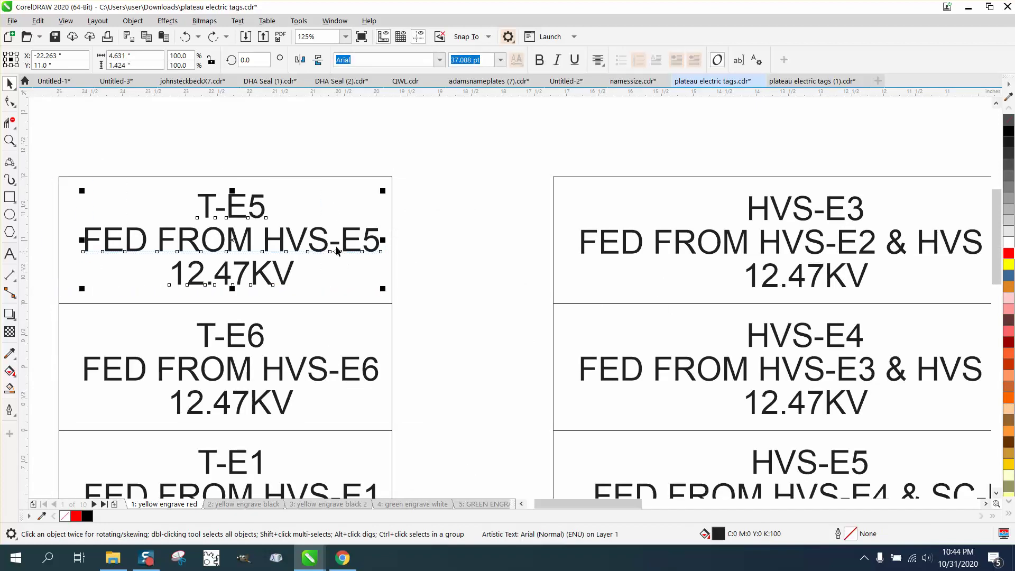
pyautogui.keyDown('shift'); pyautogui.click(333, 176); pyautogui.keyUp('shift')
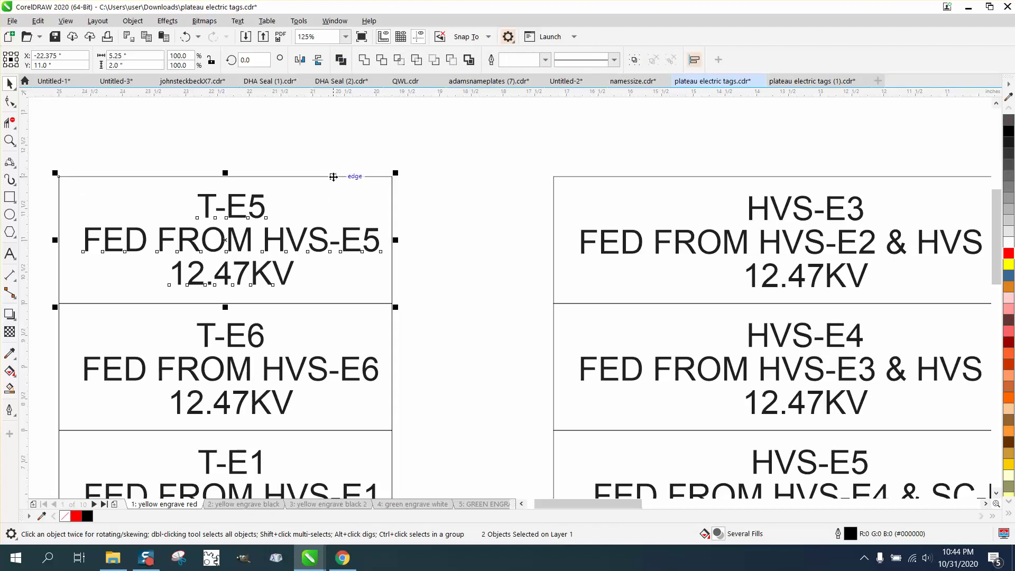
pyautogui.press('c')
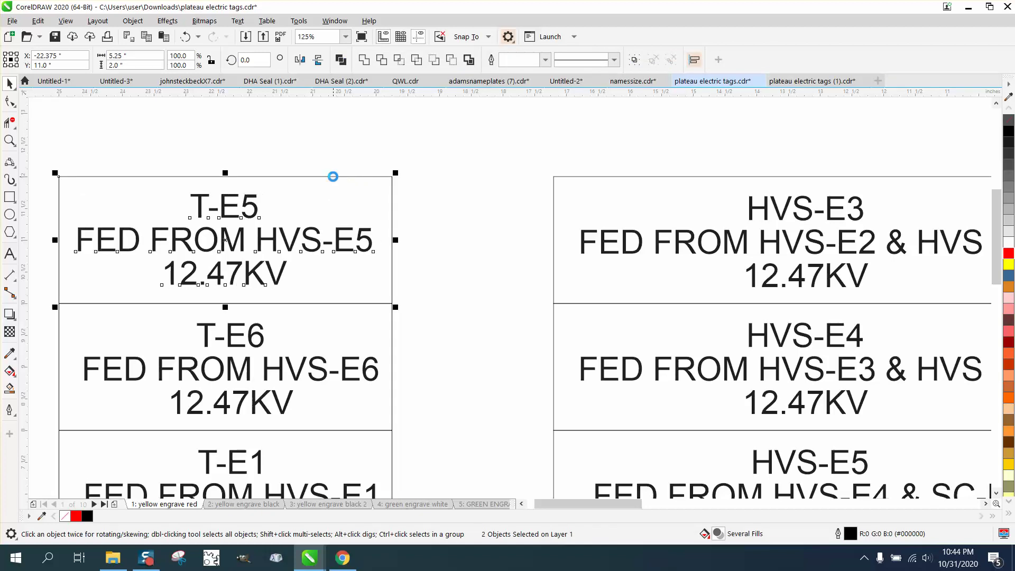
# Centre the T-E6 text horizontally and vertically in its rectangle
pyautogui.click(261, 337)
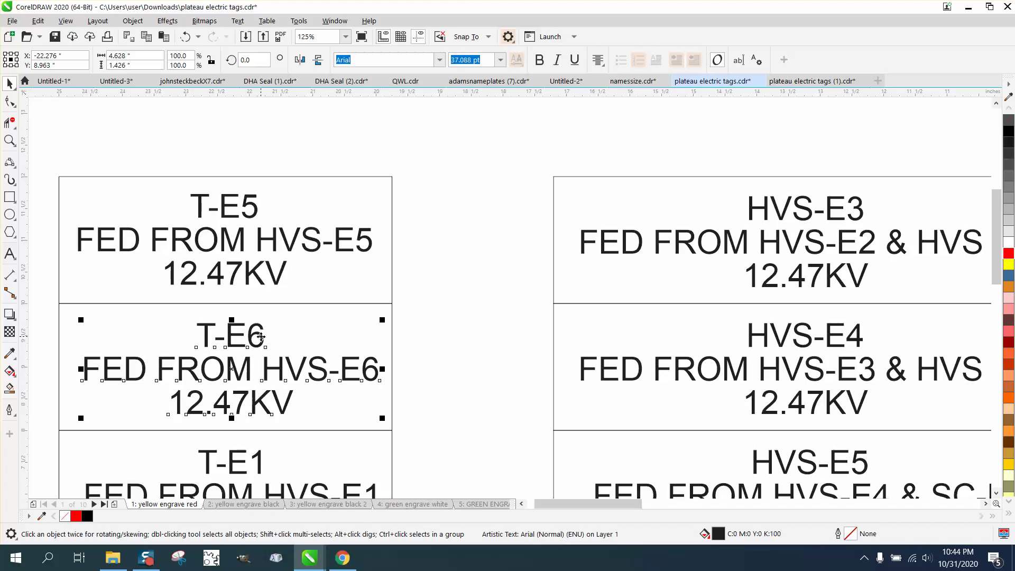
pyautogui.keyDown('shift'); pyautogui.click(389, 309); pyautogui.keyUp('shift')
pyautogui.press('c')
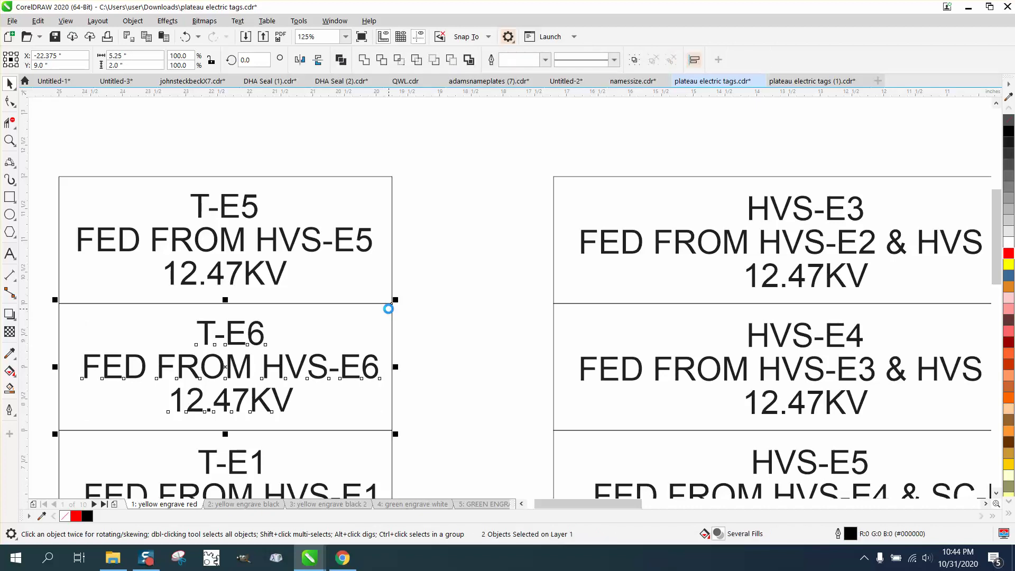
pyautogui.press('e')
pyautogui.scroll(-5, 324, 280)
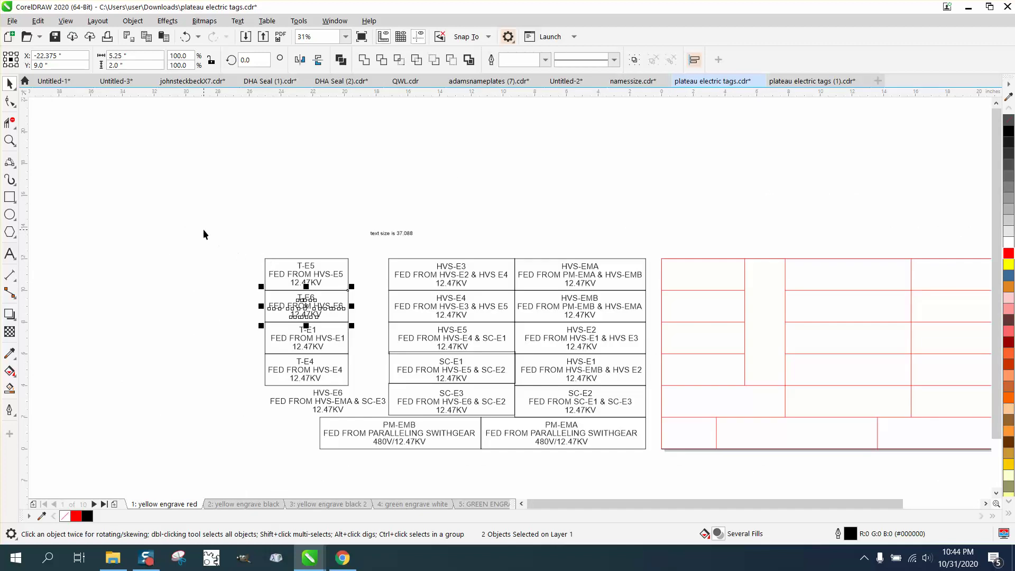
# Move the text-size note above the red grid and Smart Fill a hairline box around HVS-E6
pyautogui.moveTo(388, 233); pyautogui.dragTo(670, 216)
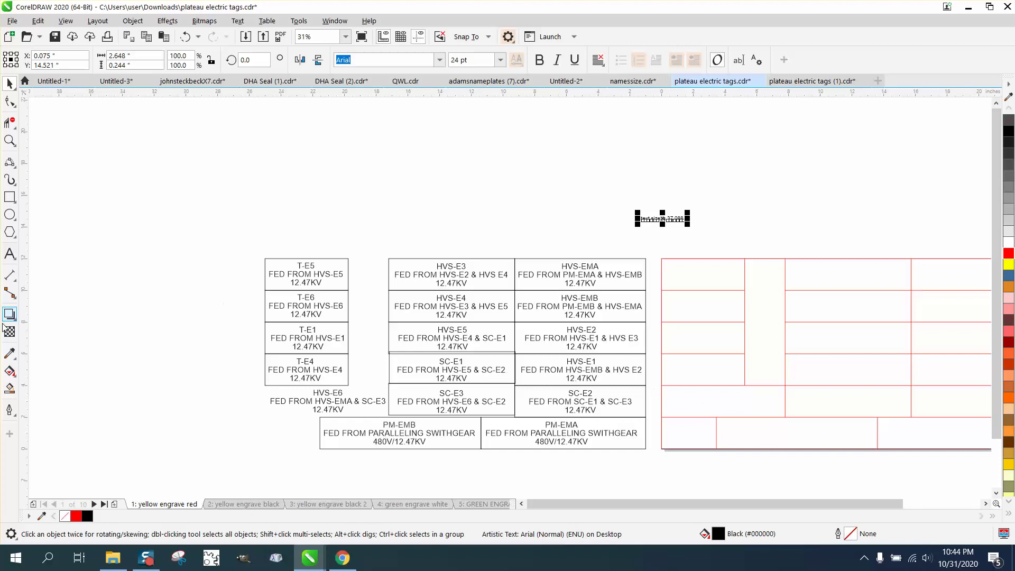
pyautogui.click(9, 387)
pyautogui.click(679, 400)
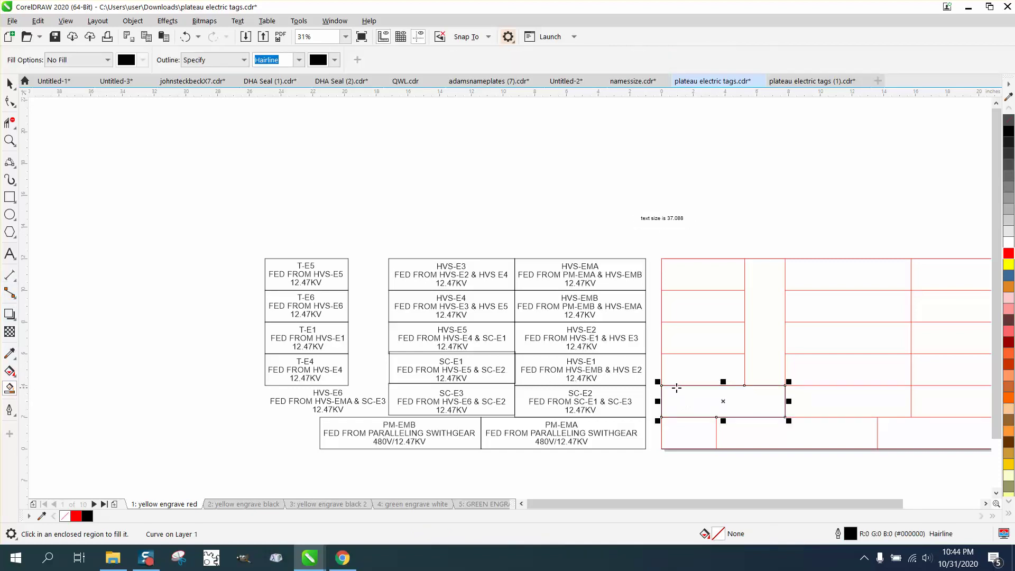
pyautogui.hotkey('ctrl', 'z')
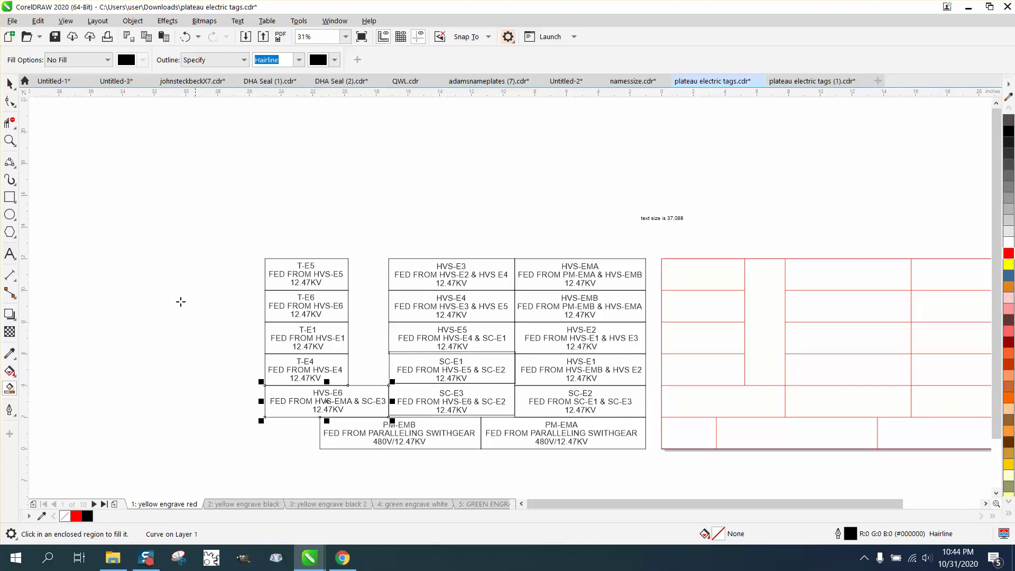
pyautogui.click(12, 86)
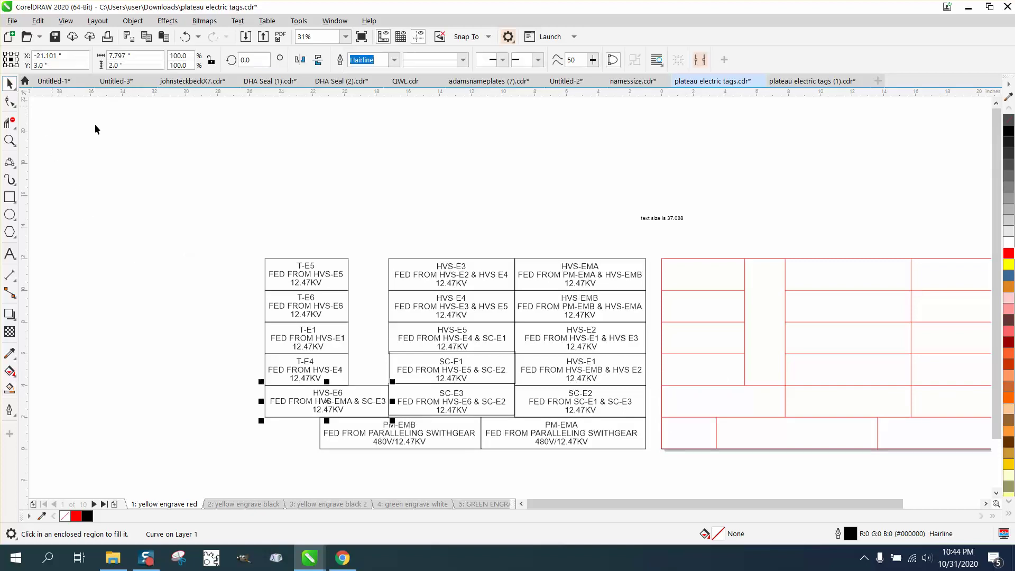
# Select all text objects and nudge them 25 inches right onto the red table
pyautogui.click(38, 20)
pyautogui.moveTo(55, 210)
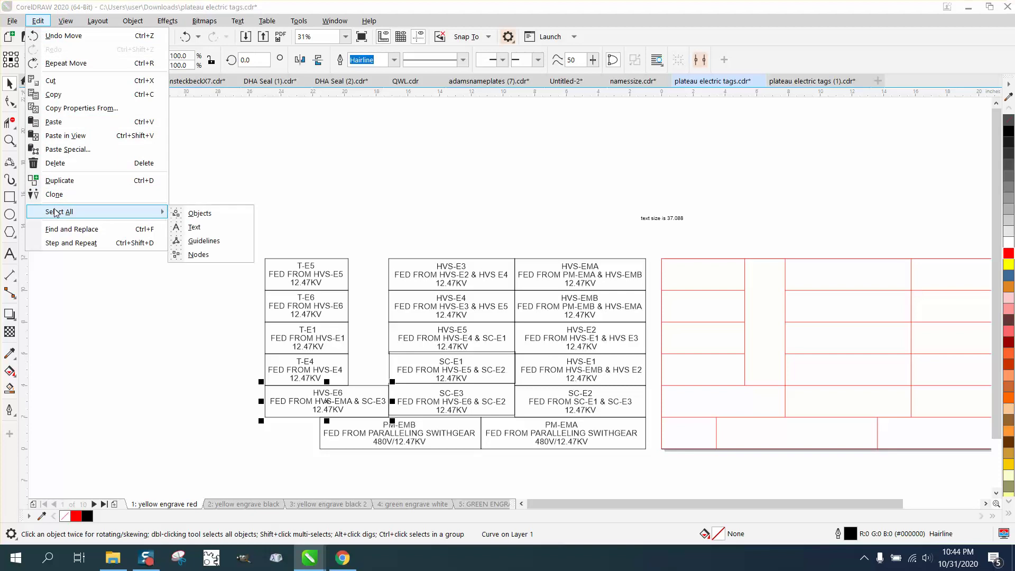
pyautogui.click(195, 228)
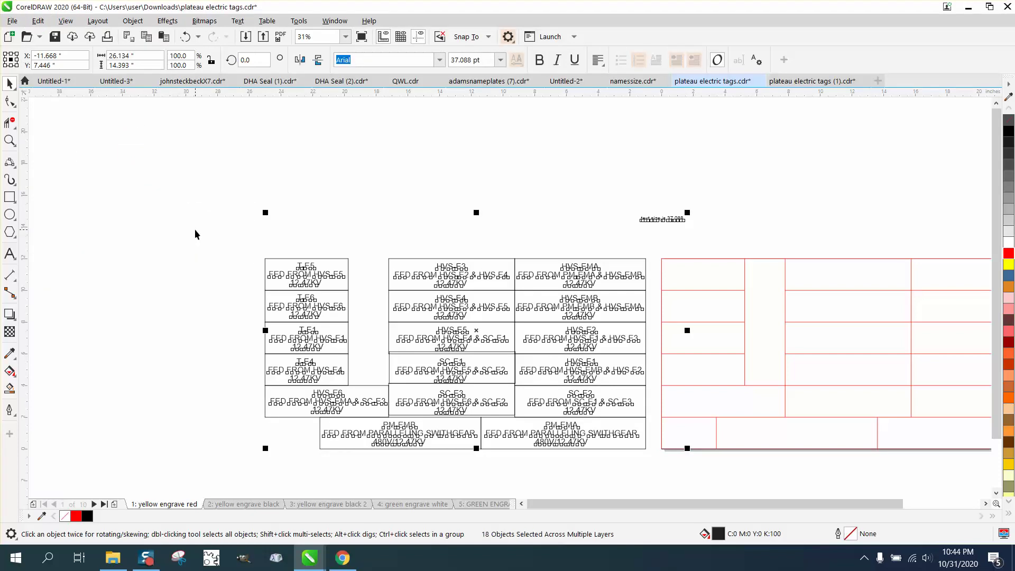
pyautogui.press('Right')
pyautogui.scroll(-1, 89, 224)
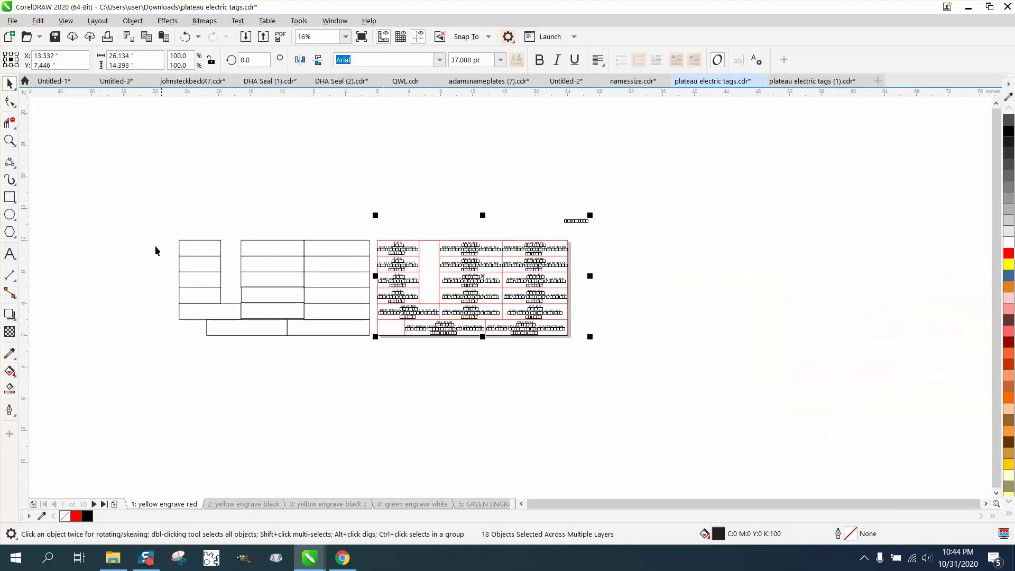
# Zoom in on the red table to check the texts, then select its outer rectangle
pyautogui.click(9, 141)
pyautogui.moveTo(374, 237); pyautogui.dragTo(563, 349)
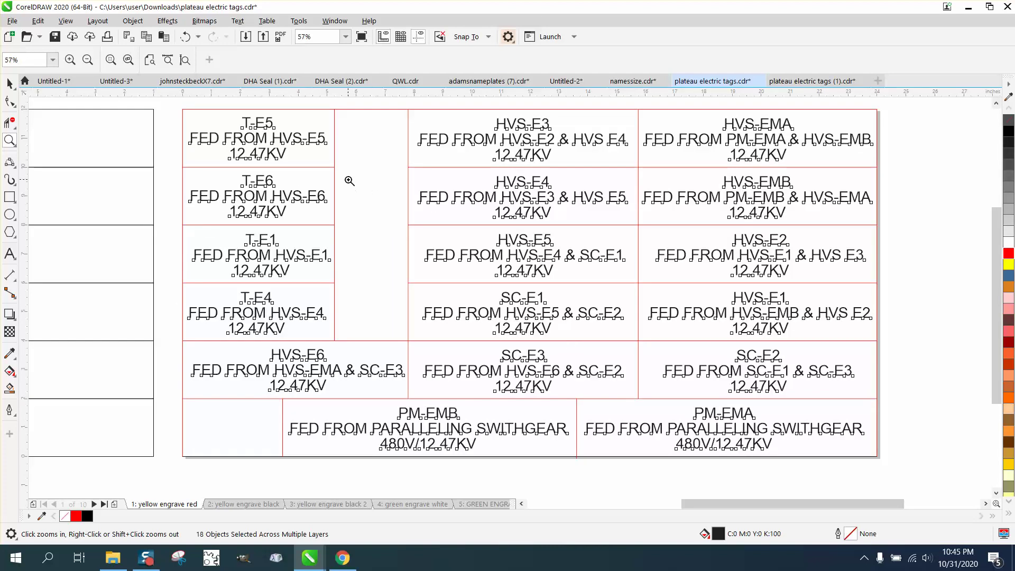
pyautogui.scroll(-1, 349, 184)
pyautogui.click(9, 83)
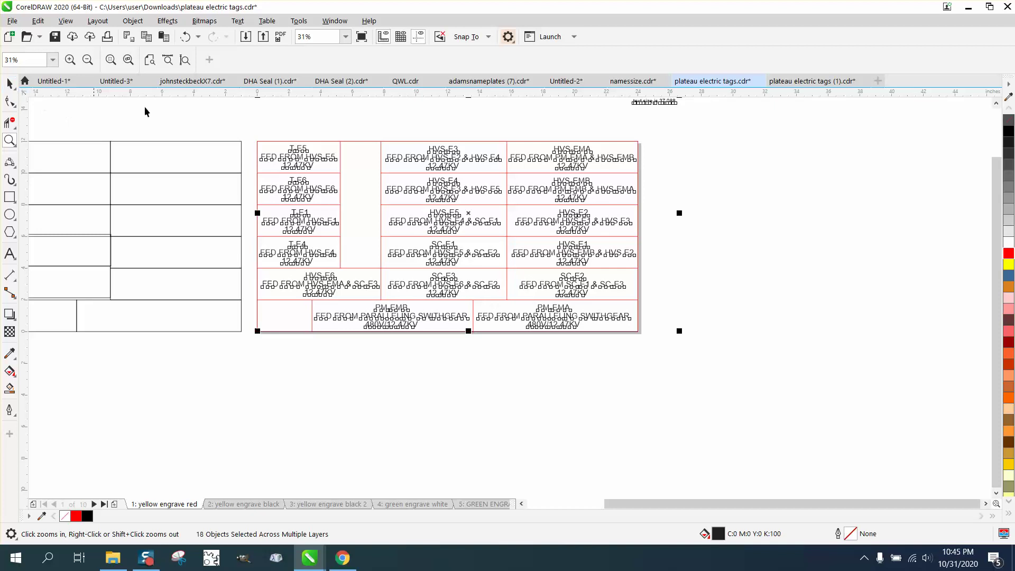
pyautogui.click(272, 141)
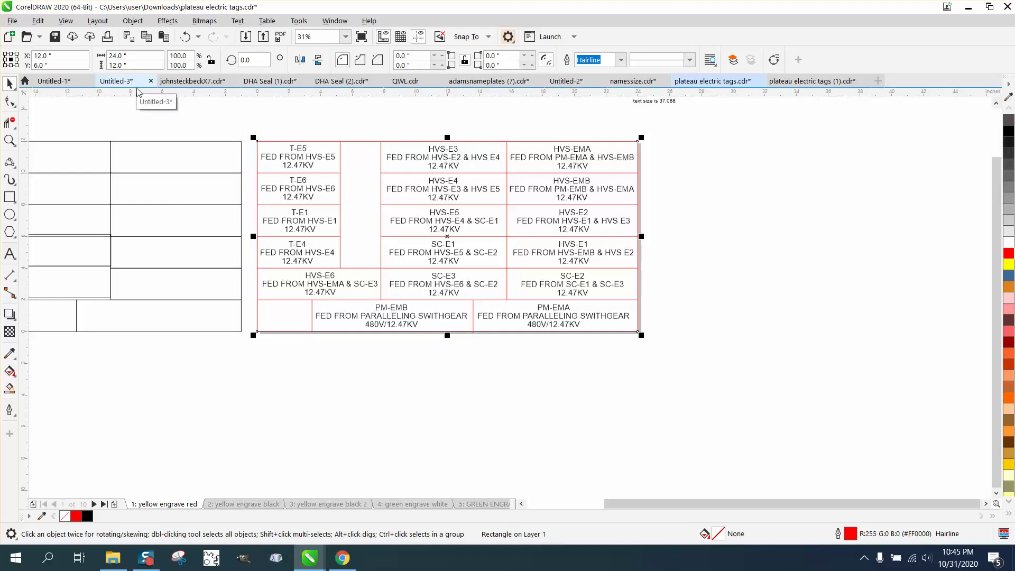
# Marquee-select the 29 table cells and texts and group them with Ctrl+G
pyautogui.moveTo(249, 123); pyautogui.dragTo(677, 366)
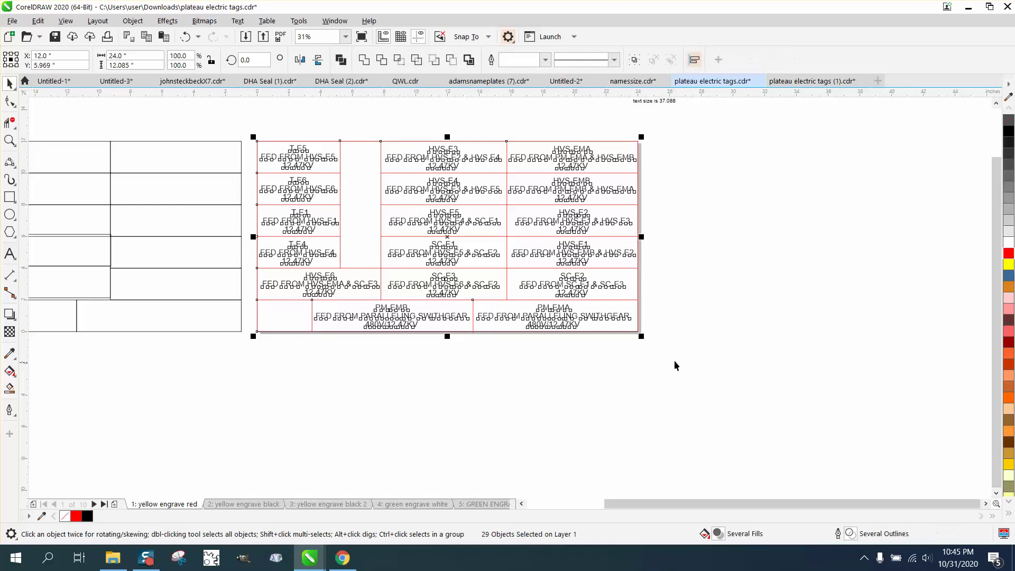
pyautogui.click(701, 254)
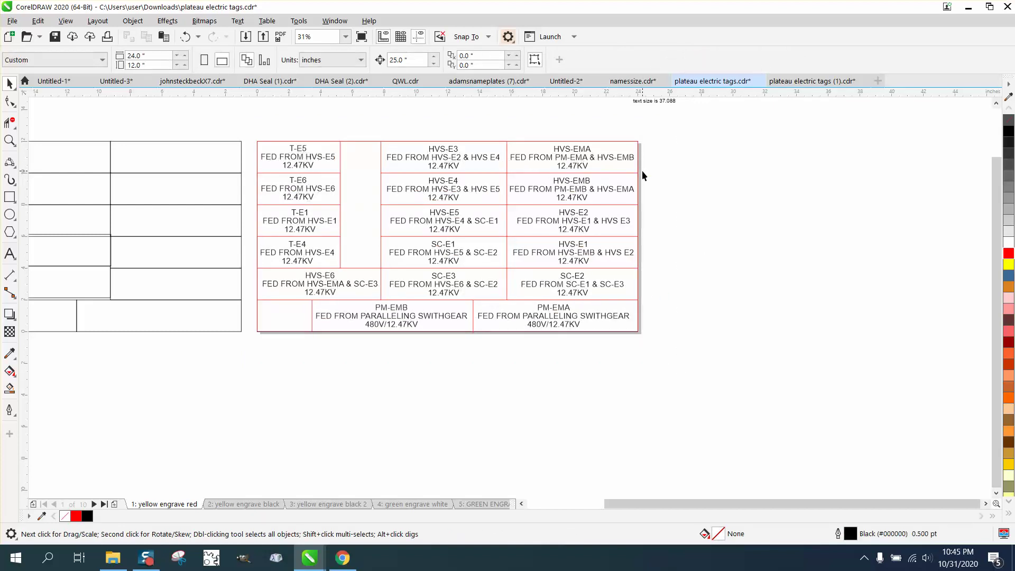
pyautogui.moveTo(473, 313); pyautogui.dragTo(687, 357)
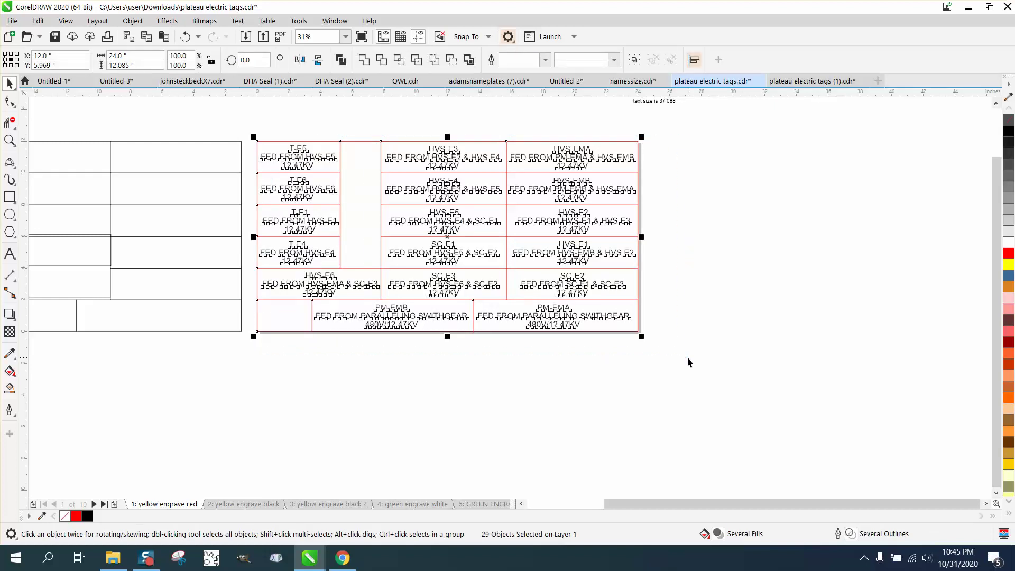
pyautogui.hotkey('ctrl', 'g')
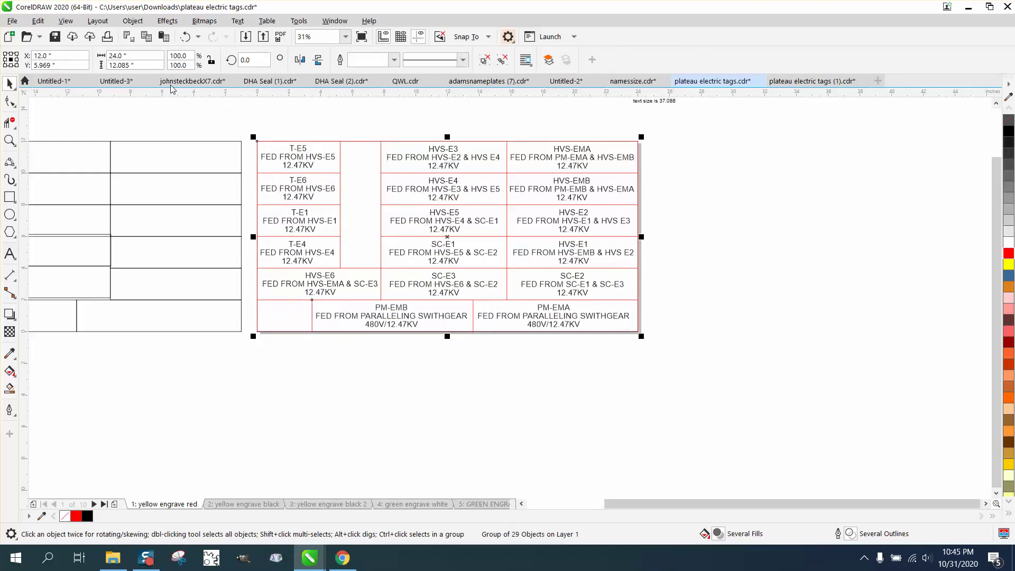
# Resize the group to 23.75 × 11.75 inches and set its Y position to 6
pyautogui.click(139, 58)
pyautogui.moveTo(119, 57); pyautogui.dragTo(101, 62)
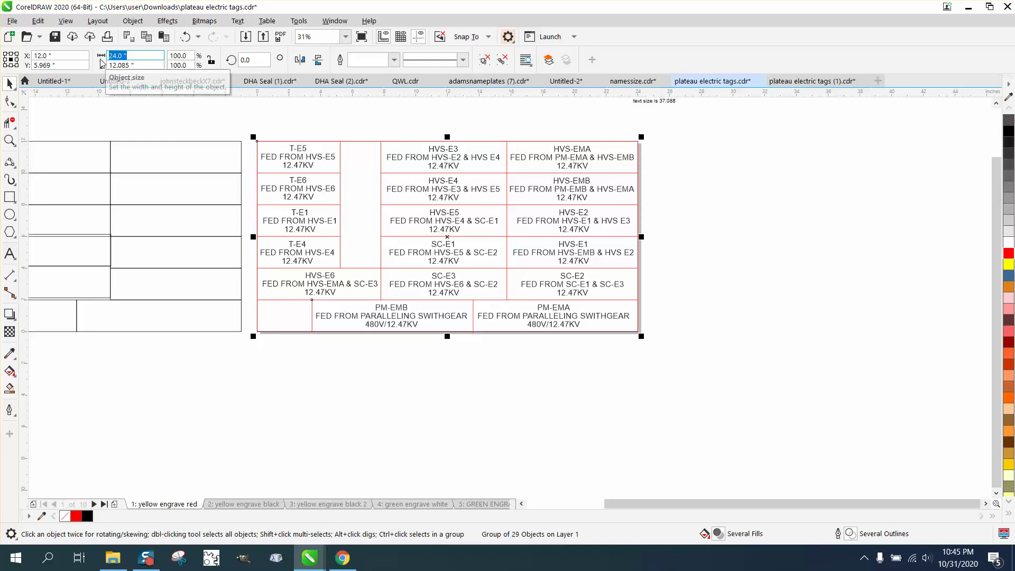
pyautogui.write('23.75')
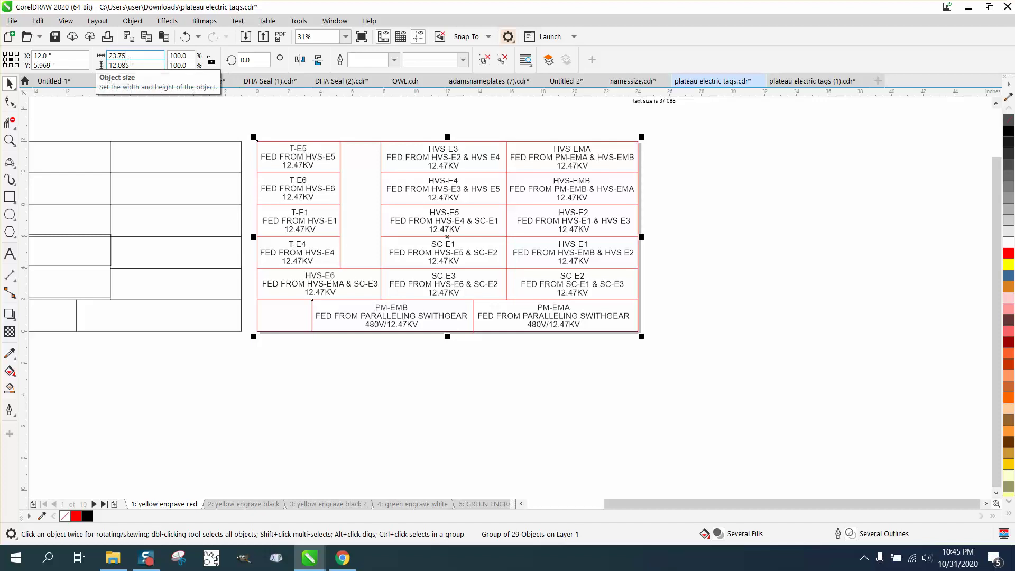
pyautogui.click(147, 66)
pyautogui.moveTo(142, 65); pyautogui.dragTo(105, 66)
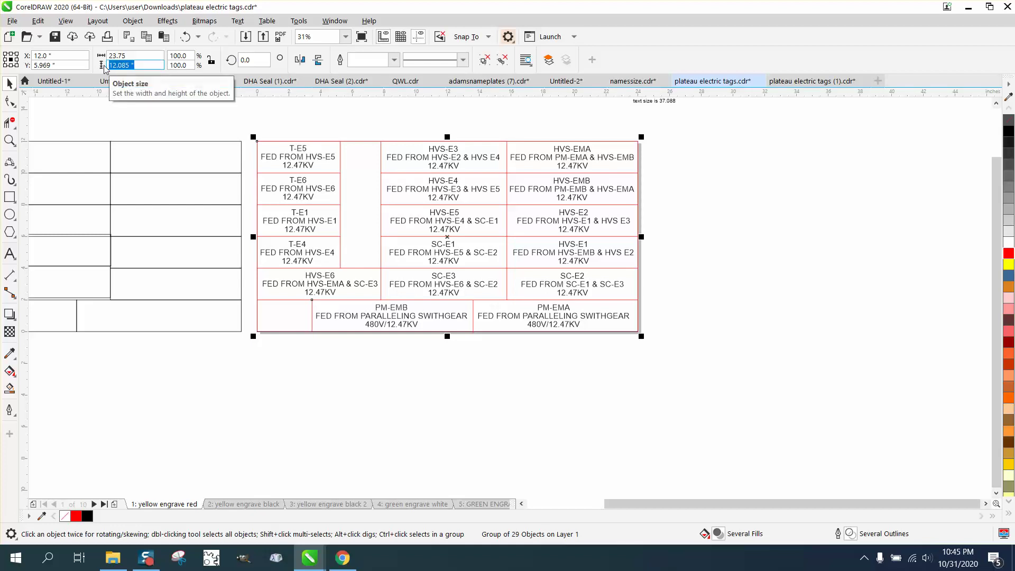
pyautogui.write('11.75')
pyautogui.press('Return')
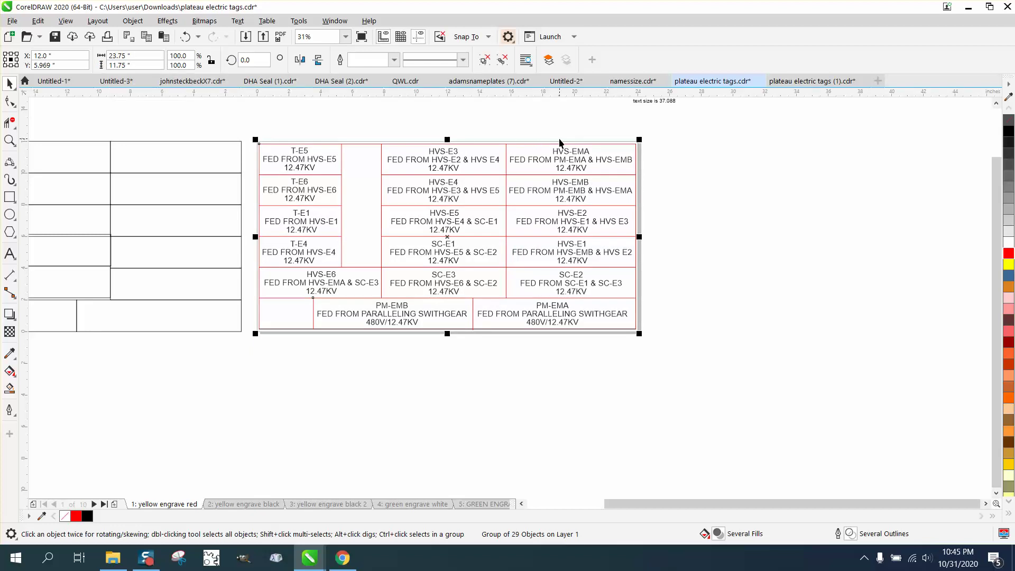
pyautogui.write('6')
pyautogui.press('Return')
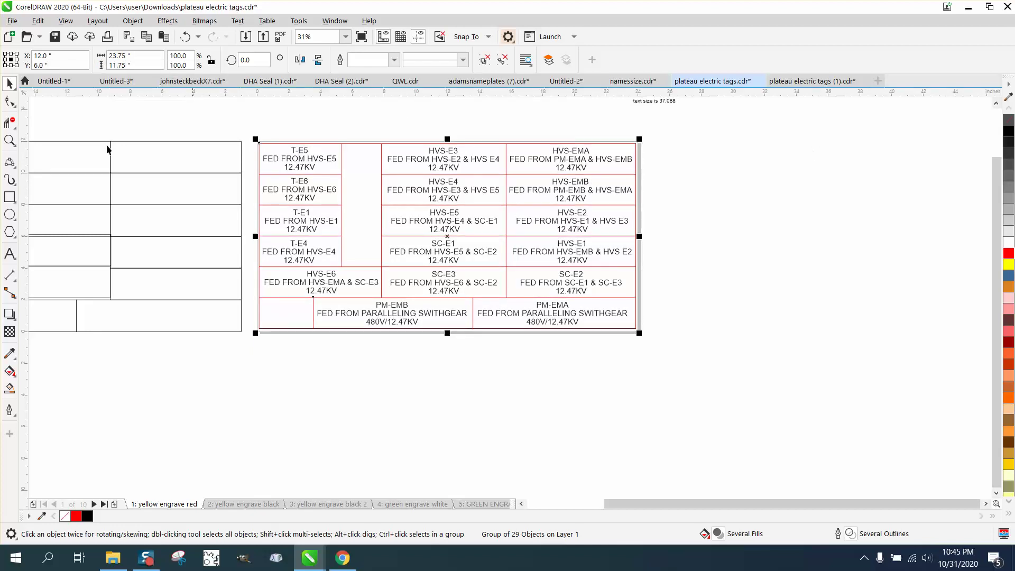
# Zoom with a marquee until the red nameplate table fills the view and its labels are readable
pyautogui.click(9, 140)
pyautogui.click(290, 153)
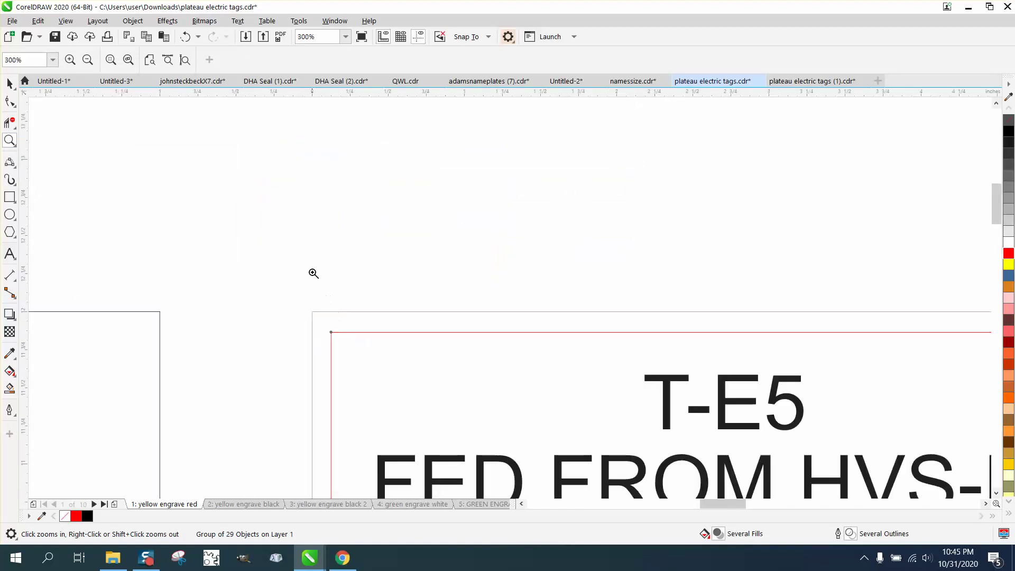
pyautogui.scroll(-2, 313, 272)
pyautogui.scroll(-1, 315, 280)
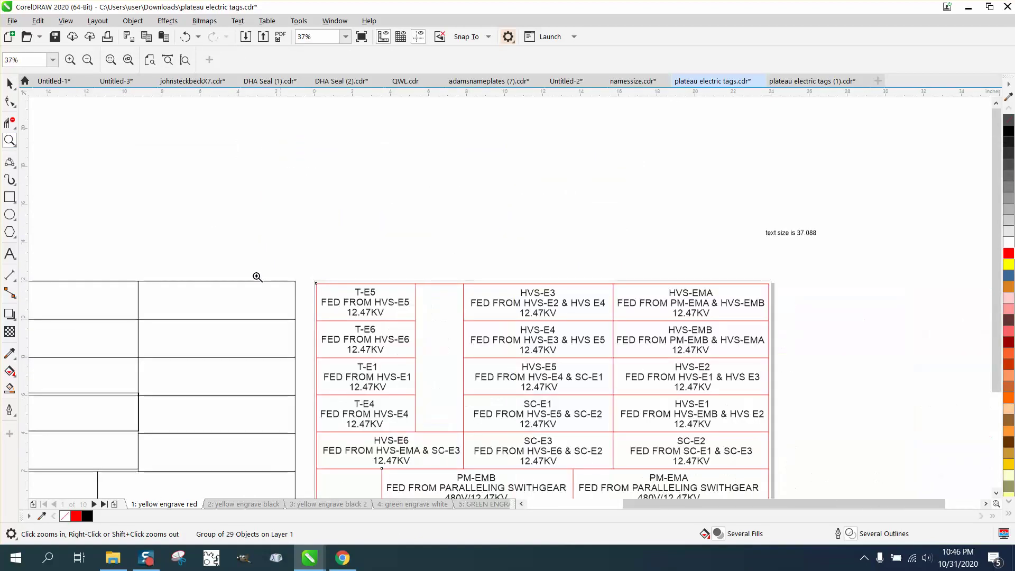
pyautogui.scroll(-1, 333, 266)
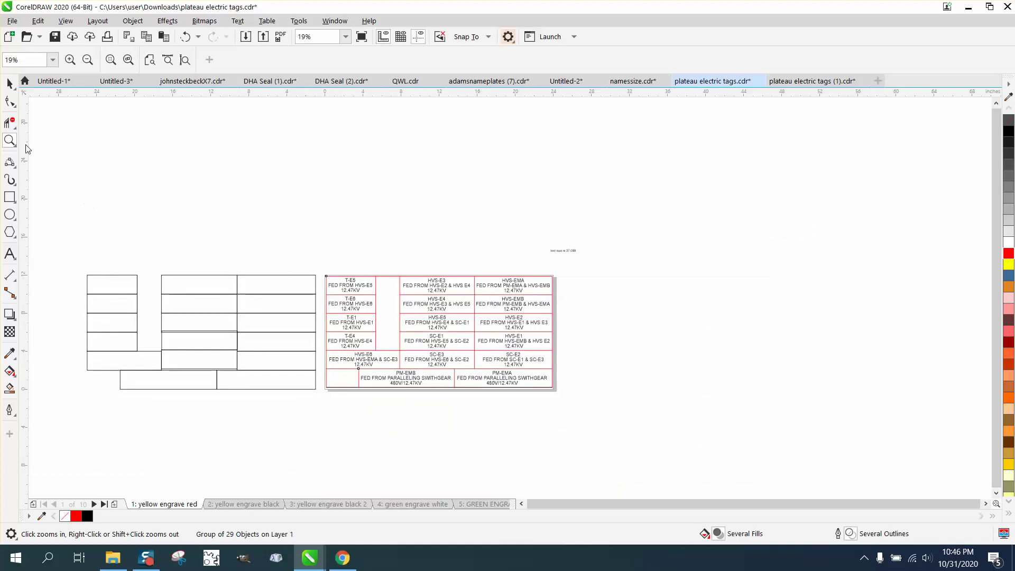
pyautogui.moveTo(320, 266); pyautogui.dragTo(629, 409)
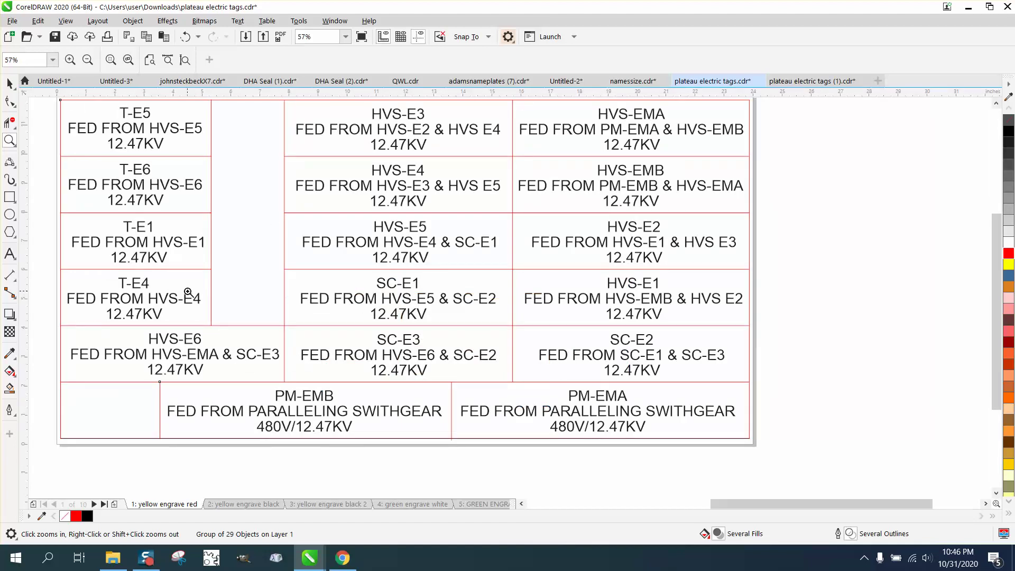
# Trace the T-E5 cell with Smart Fill and shift the resulting curve right of the table
pyautogui.click(9, 83)
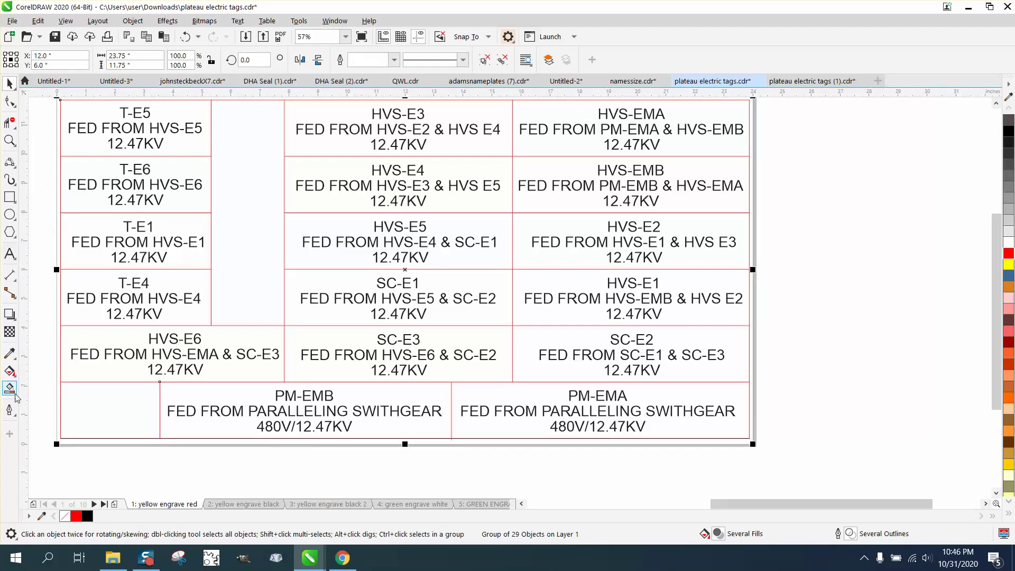
pyautogui.click(11, 372)
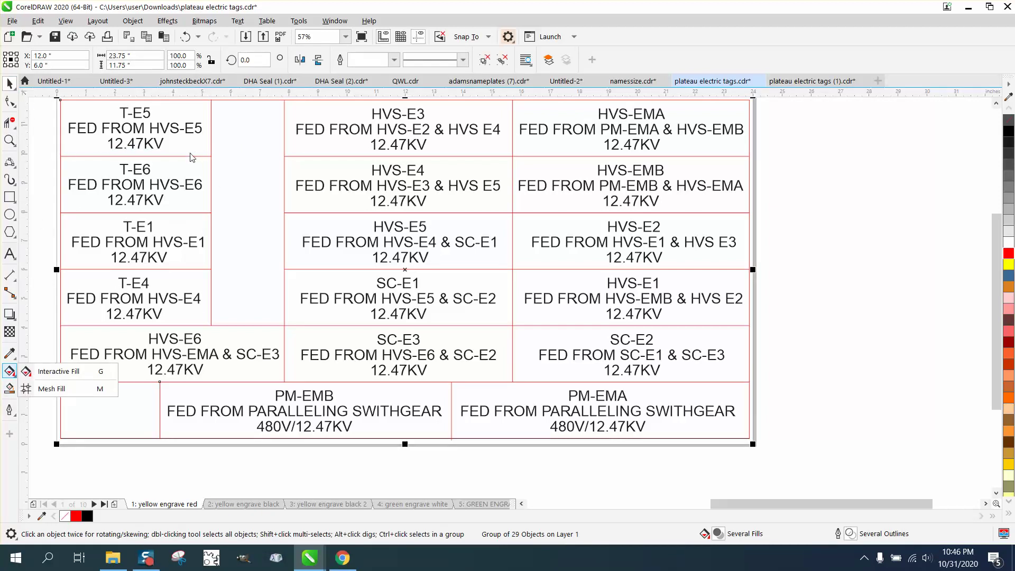
pyautogui.click(9, 410)
pyautogui.click(10, 389)
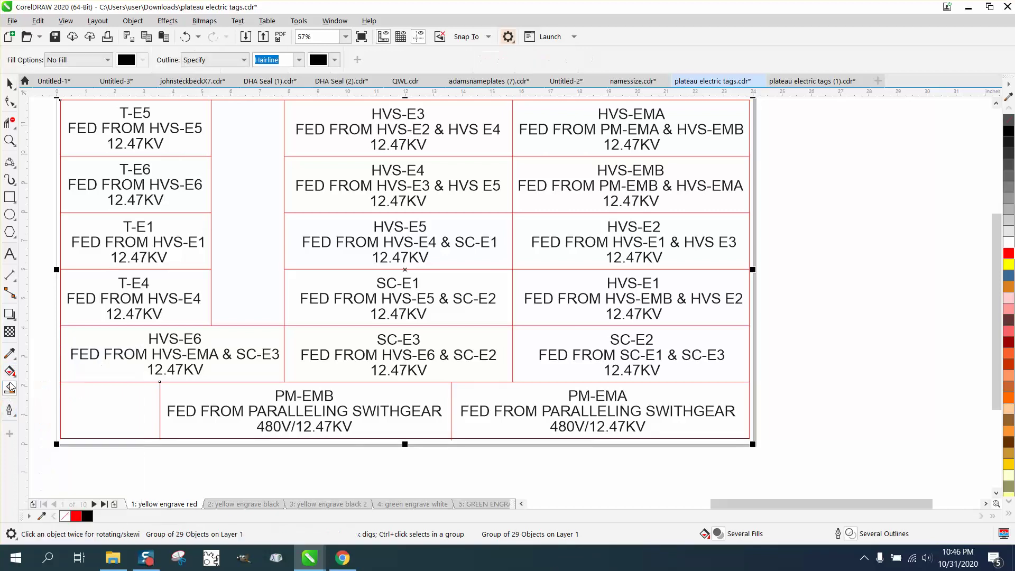
pyautogui.click(195, 146)
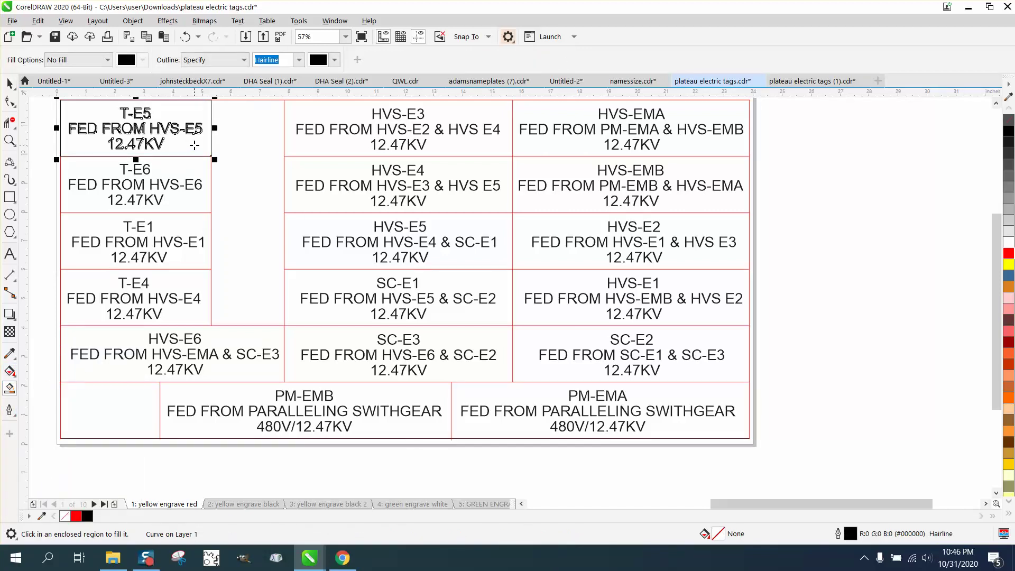
pyautogui.hotkey('shift', 'Right')
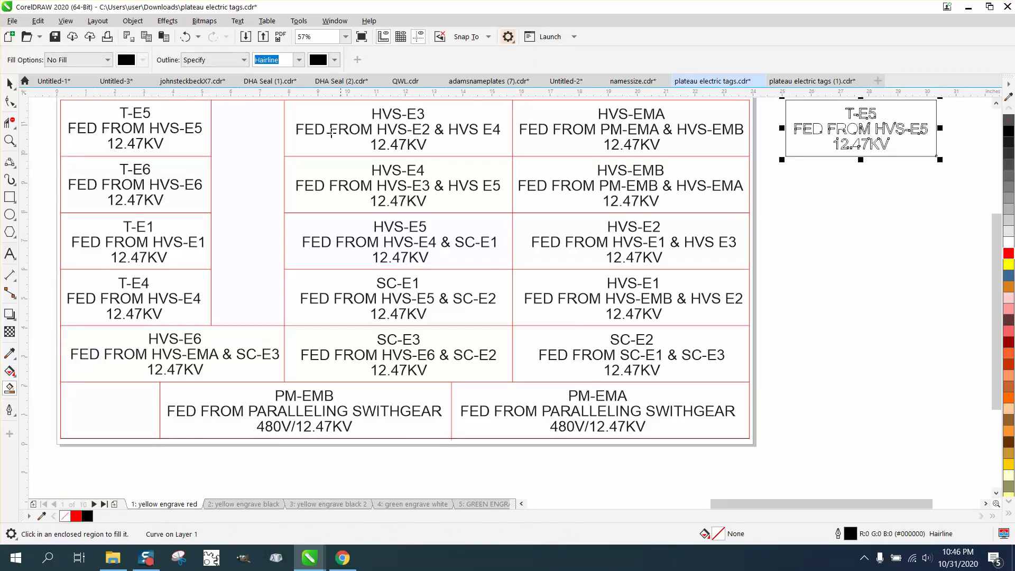
pyautogui.press('space')
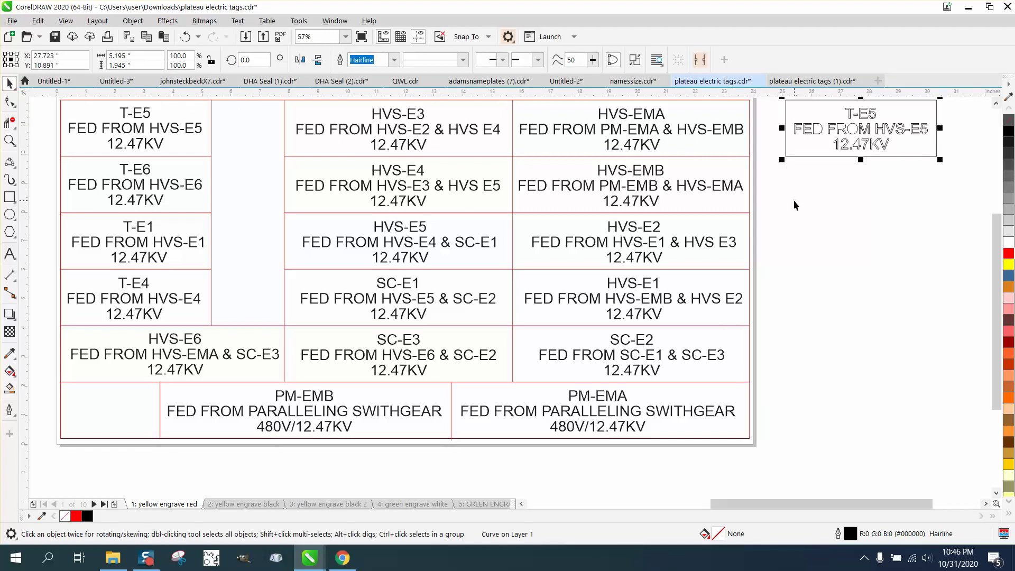
# Compare a blank grid cell's size with the 5.195 × 1.945 inch T-E5 curve
pyautogui.scroll(-2, 794, 200)
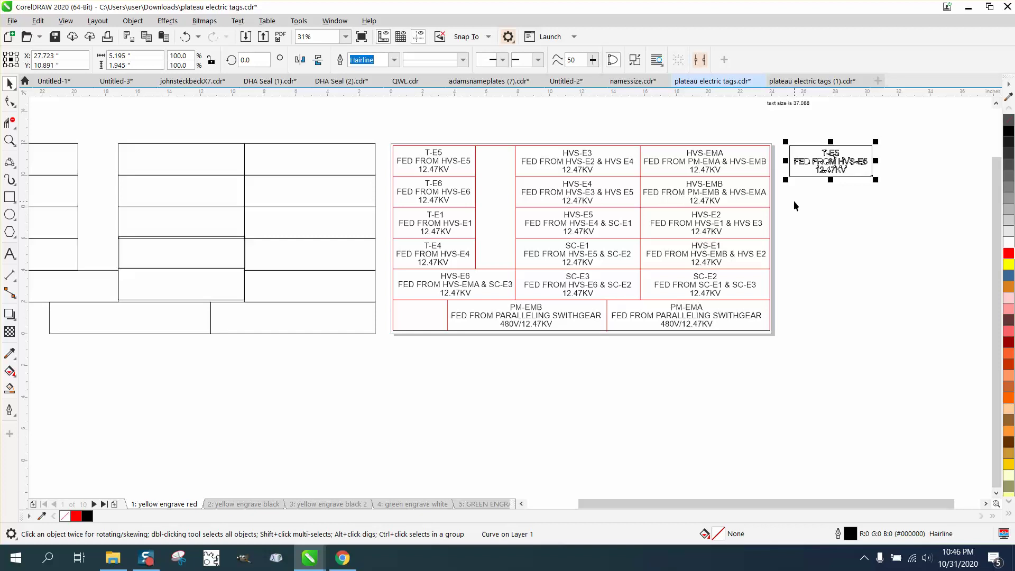
pyautogui.scroll(-1, 794, 205)
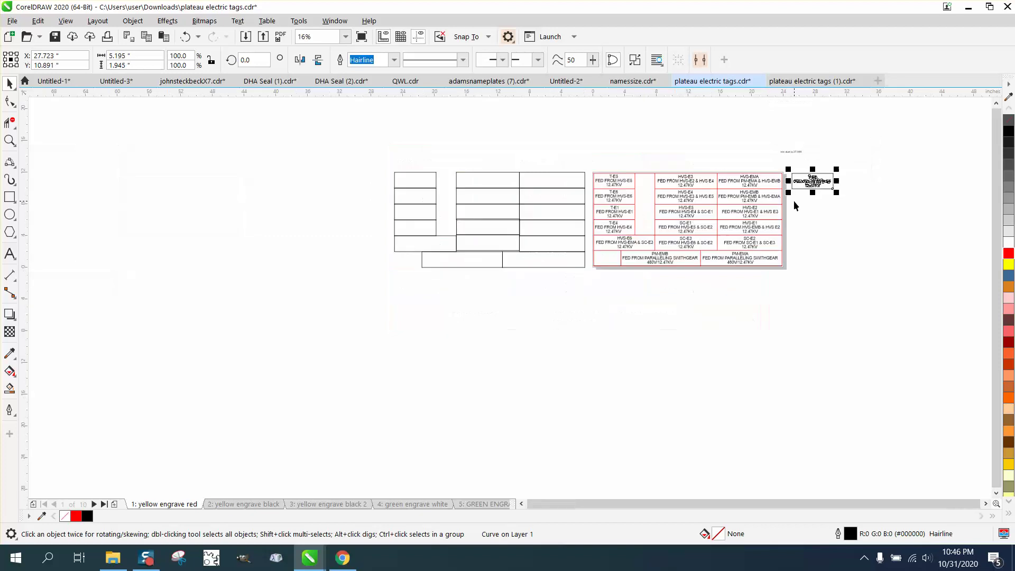
pyautogui.click(398, 172)
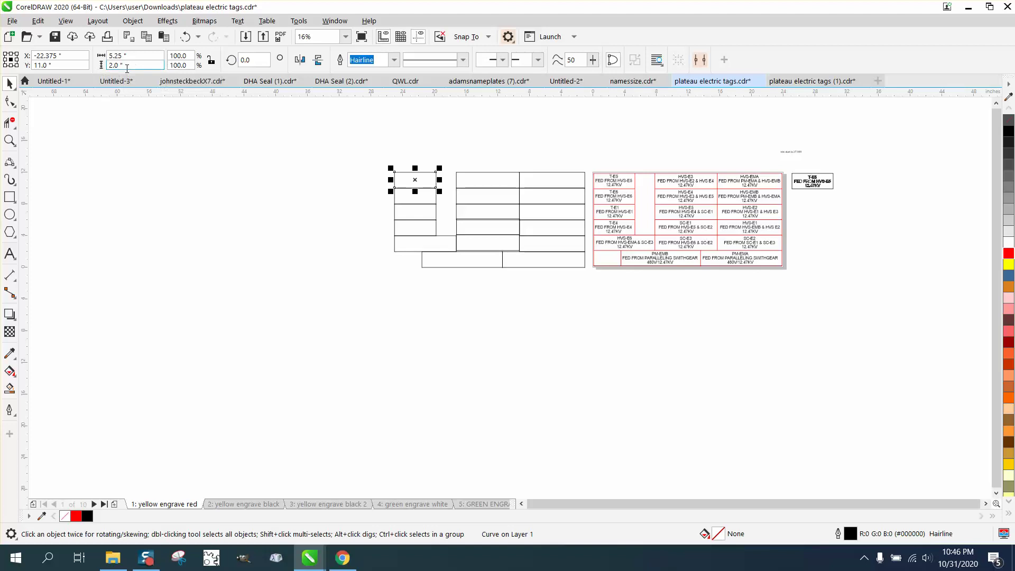
pyautogui.click(831, 181)
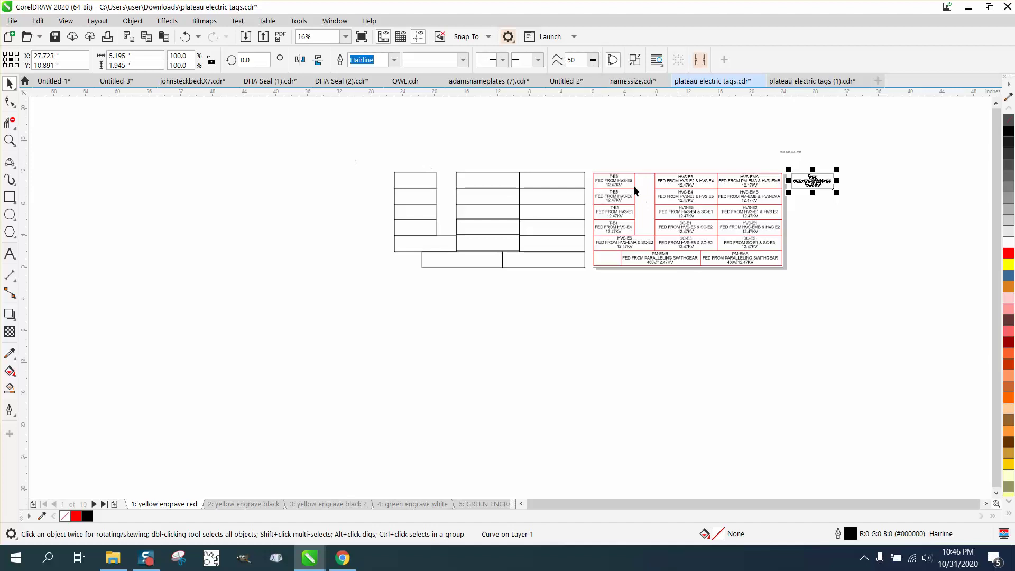
# Undo four times to remove the T-E5 curve, then select the 17 blank outline cells
pyautogui.click(189, 39)
pyautogui.click(188, 39)
pyautogui.click(188, 39)
pyautogui.click(188, 39)
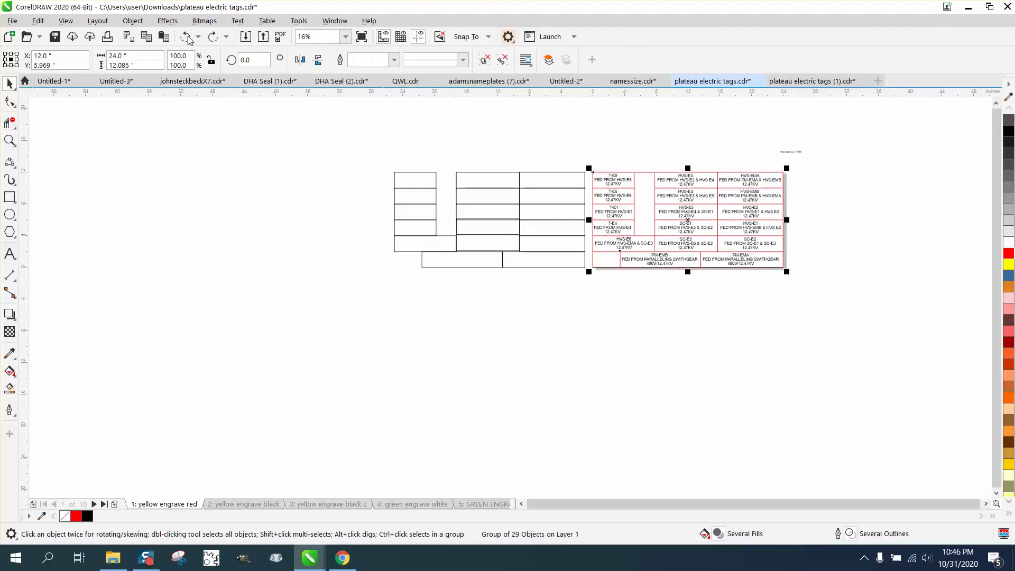
pyautogui.keyDown('ctrl'); pyautogui.click(624, 180); pyautogui.keyUp('ctrl')
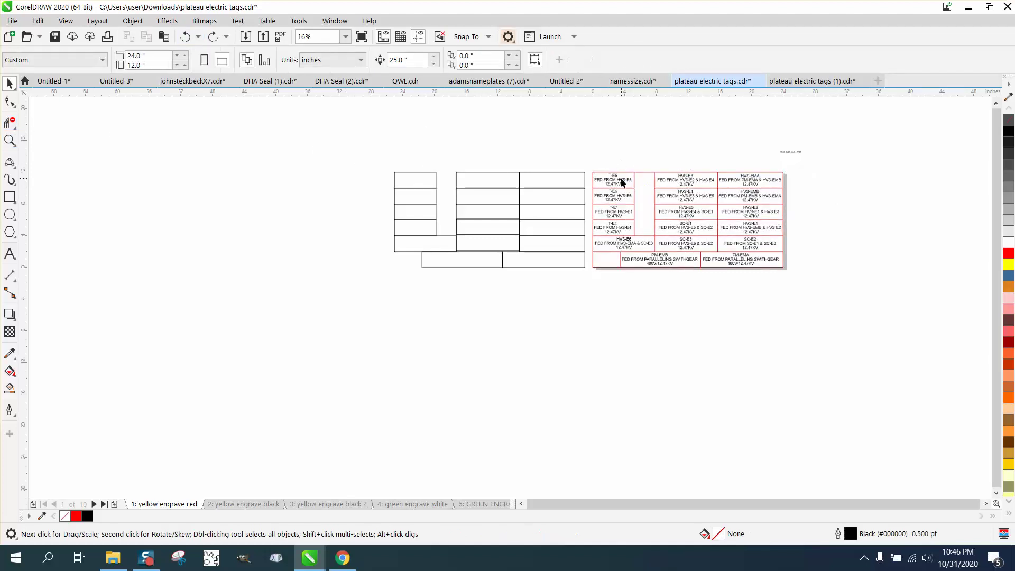
pyautogui.click(623, 180)
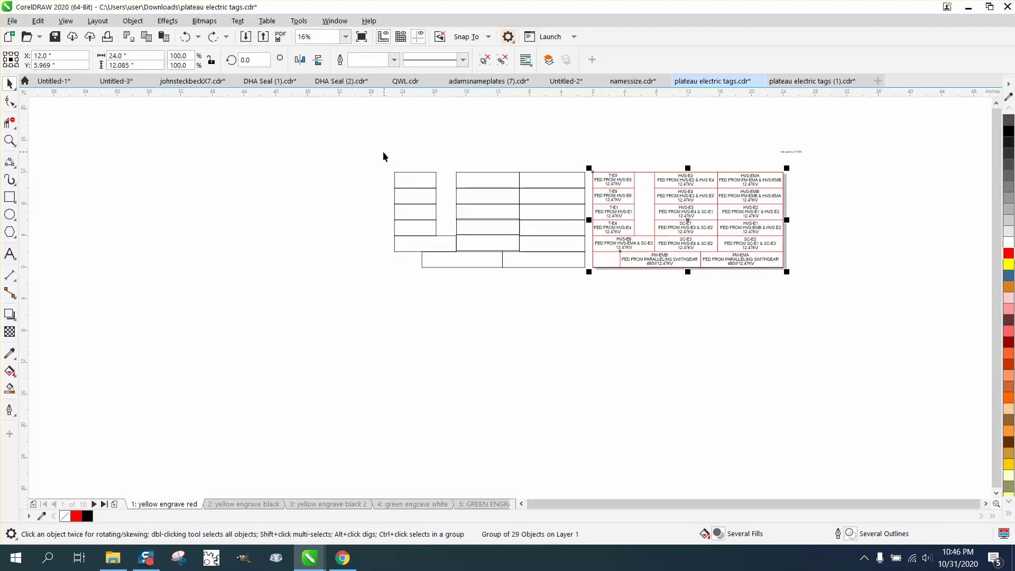
pyautogui.moveTo(383, 153); pyautogui.dragTo(589, 290)
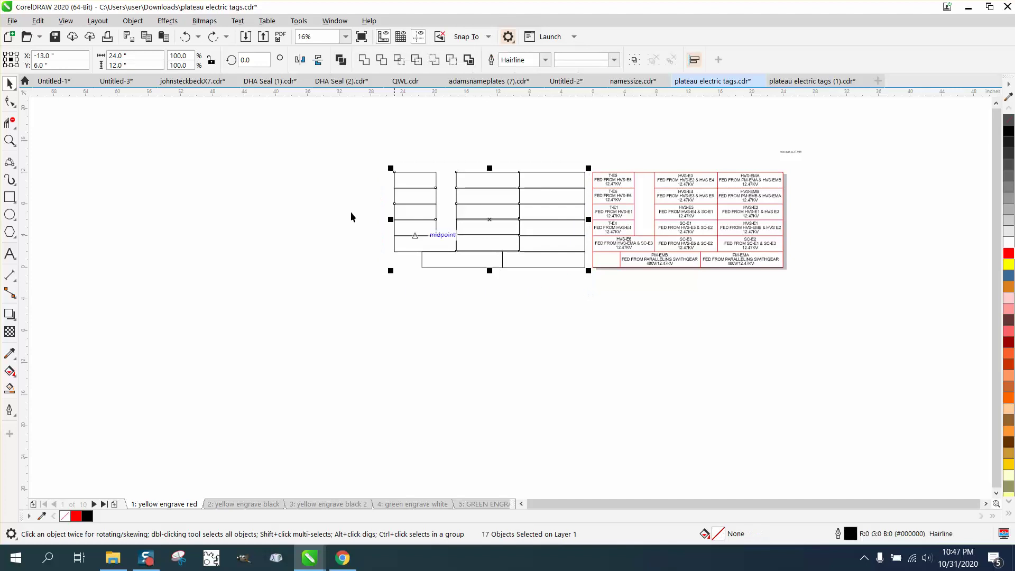
# Zoom in progressively on the red table's top-right border edge
pyautogui.click(9, 140)
pyautogui.moveTo(580, 156); pyautogui.dragTo(826, 308)
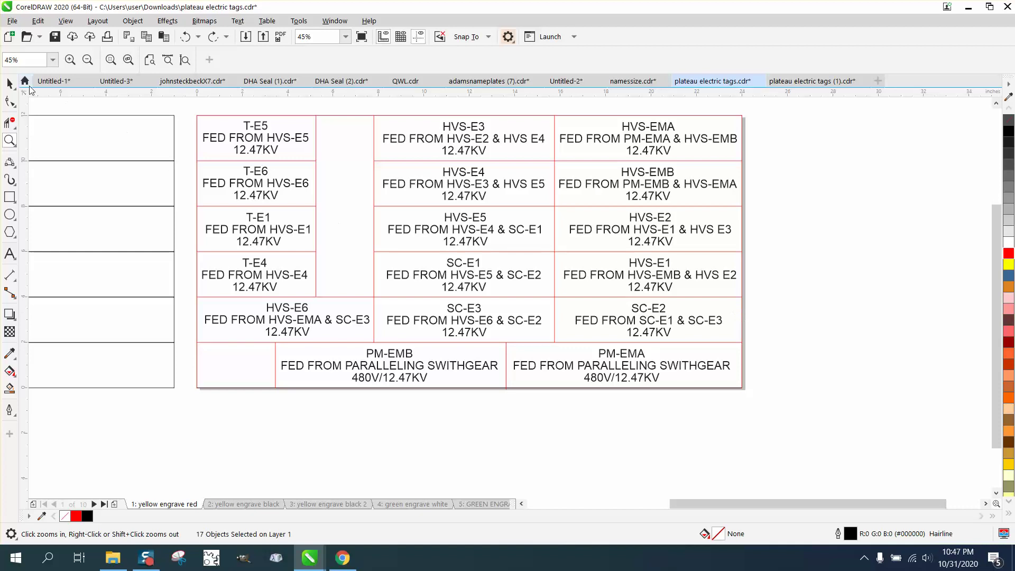
pyautogui.click(9, 83)
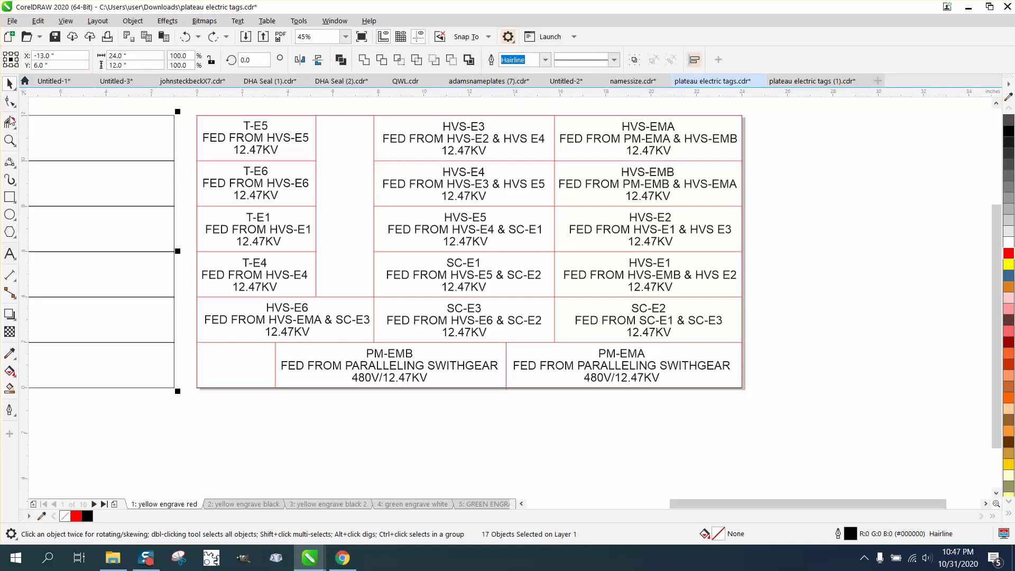
pyautogui.click(9, 139)
pyautogui.moveTo(730, 111); pyautogui.dragTo(766, 140)
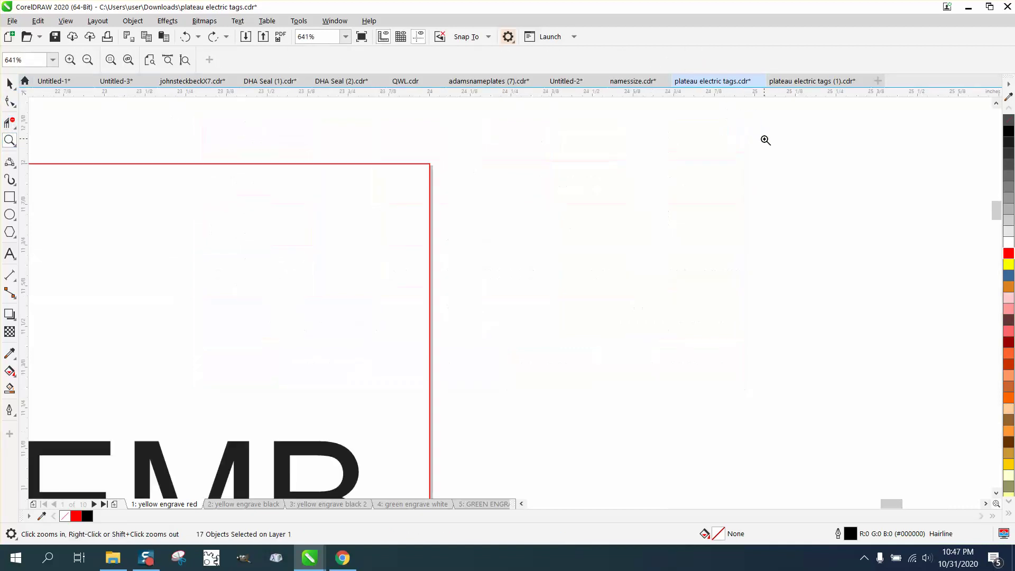
pyautogui.moveTo(408, 154); pyautogui.dragTo(485, 204)
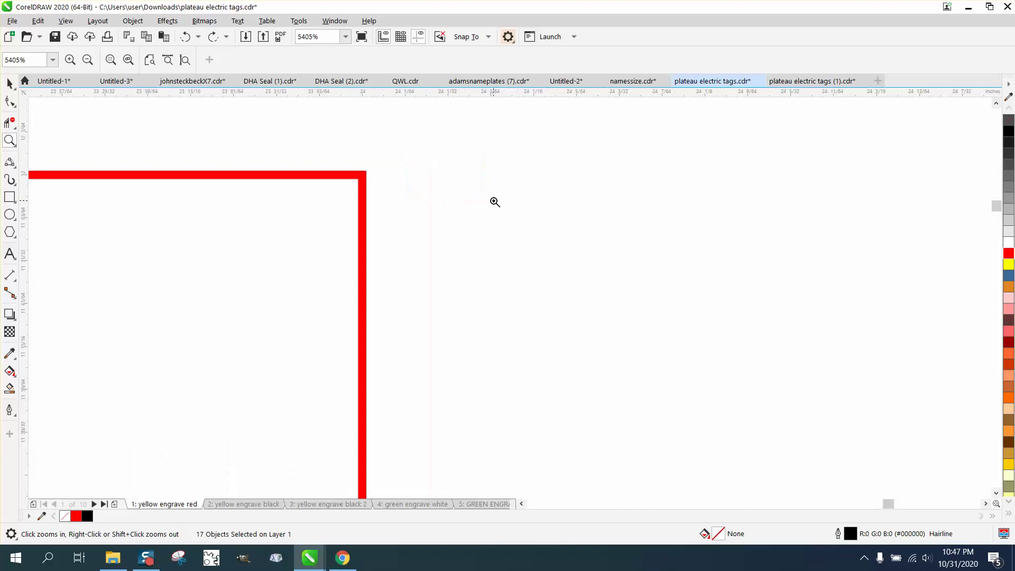
pyautogui.scroll(-12, 482, 164)
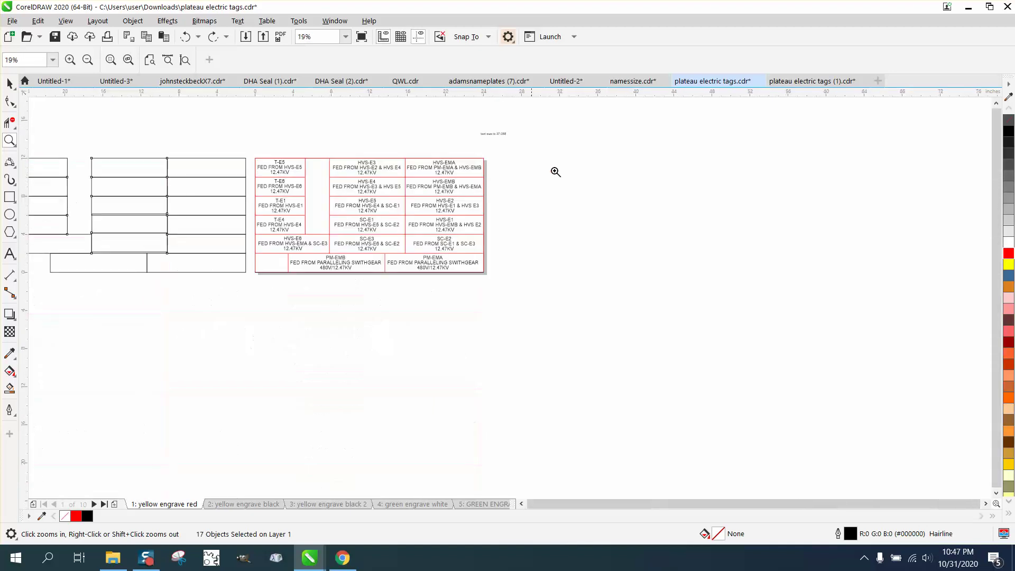
pyautogui.click(10, 83)
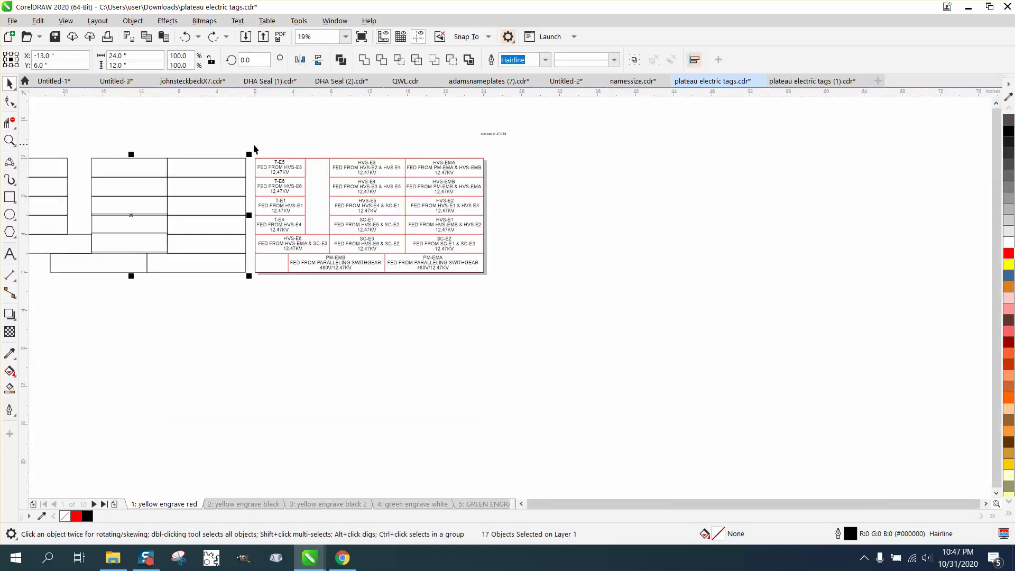
# Resize the red table group to 23.95 × 11.95 inches
pyautogui.click(256, 222)
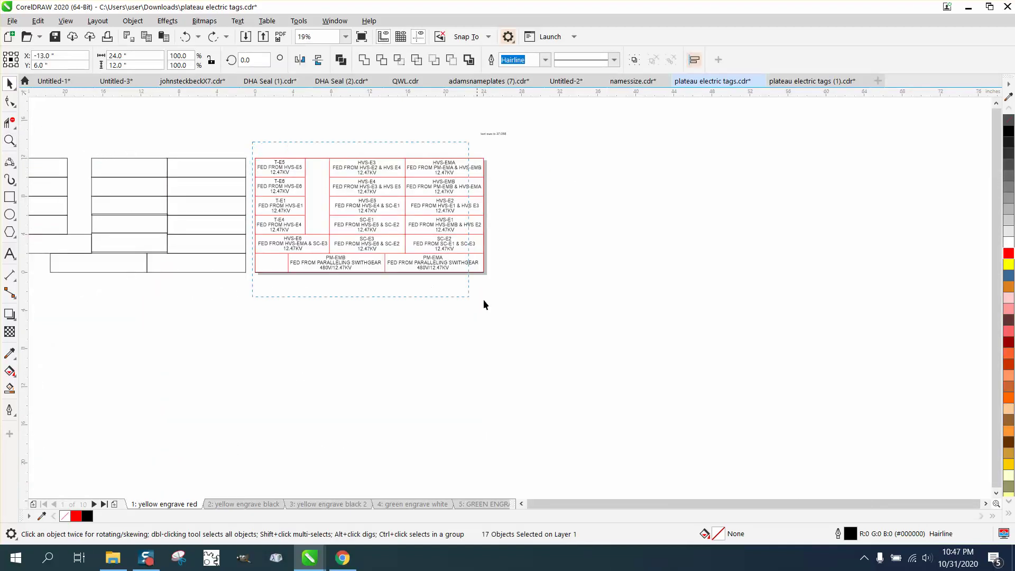
pyautogui.doubleClick(135, 65)
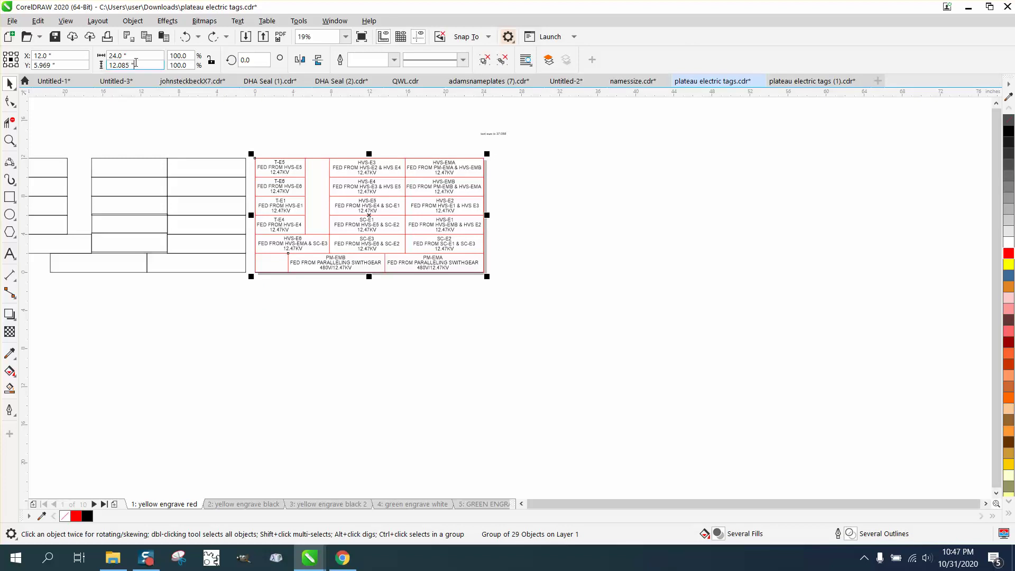
pyautogui.write('11.95')
pyautogui.doubleClick(115, 56)
pyautogui.write('23.')
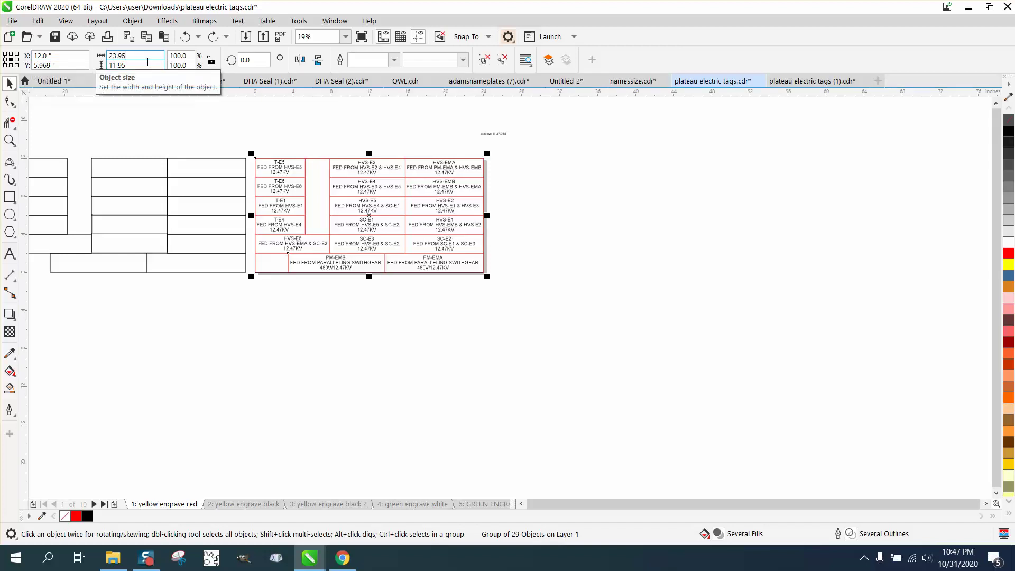
pyautogui.press('Return')
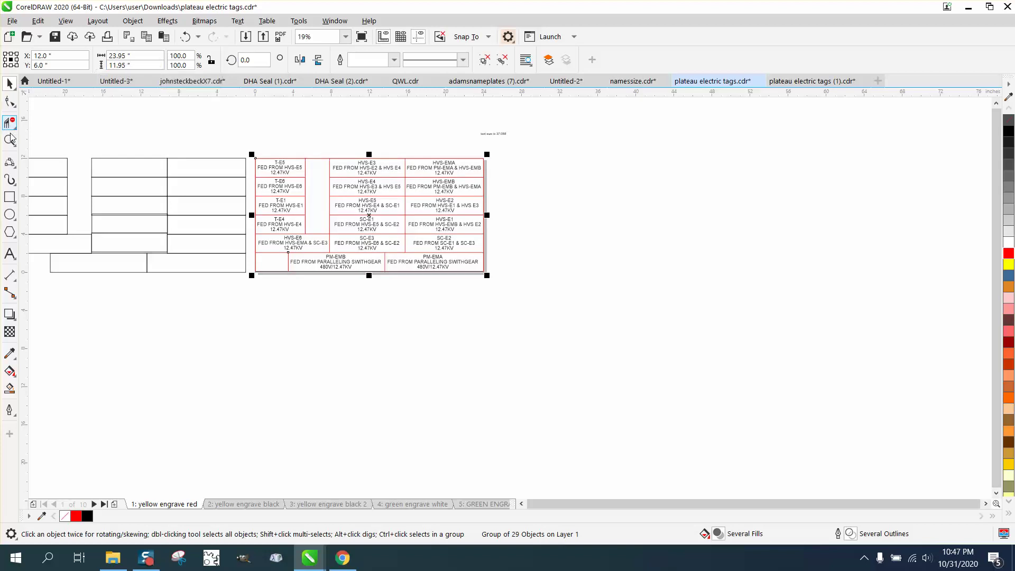
# Zoom in on the table's top-left corner to check the fit
pyautogui.press('z')
pyautogui.moveTo(253, 152); pyautogui.dragTo(267, 164)
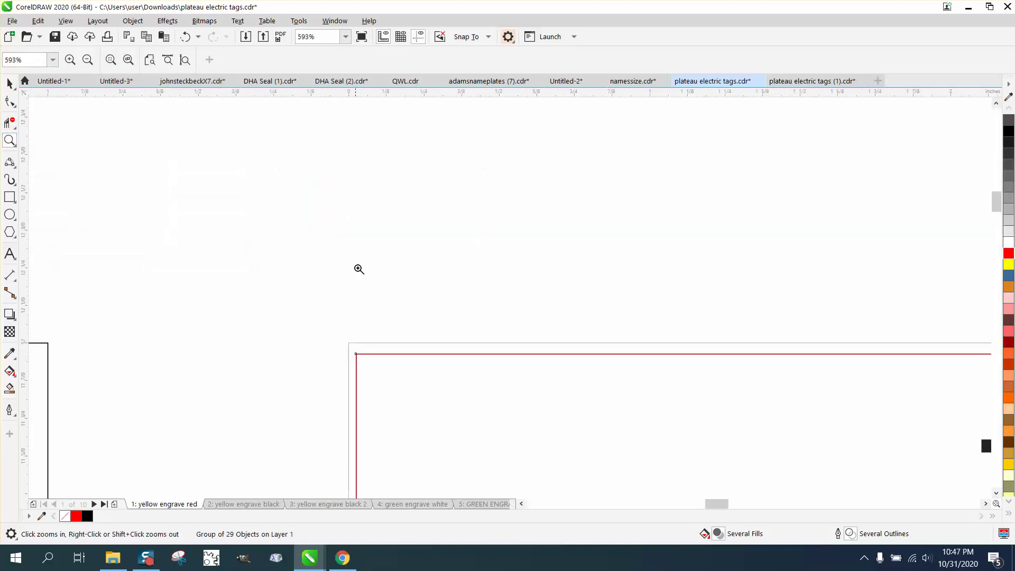
pyautogui.scroll(-2, 296, 224)
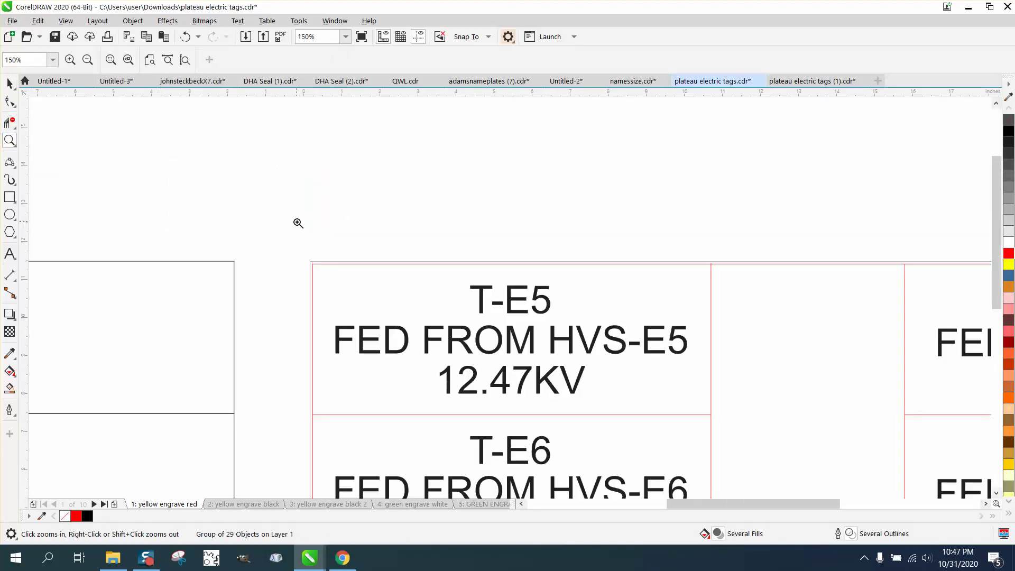
pyautogui.scroll(-1, 298, 223)
pyautogui.scroll(-2, 298, 223)
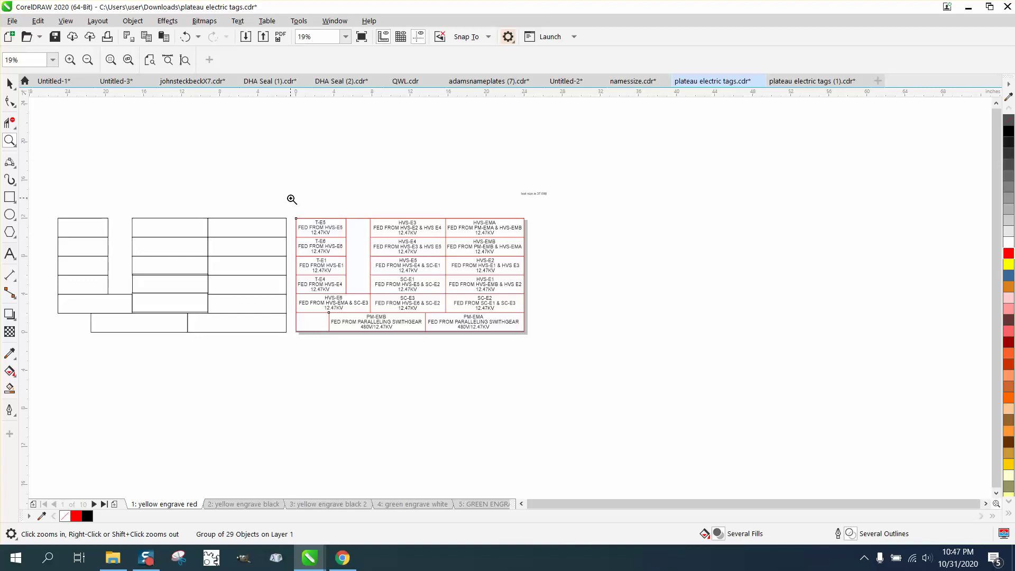